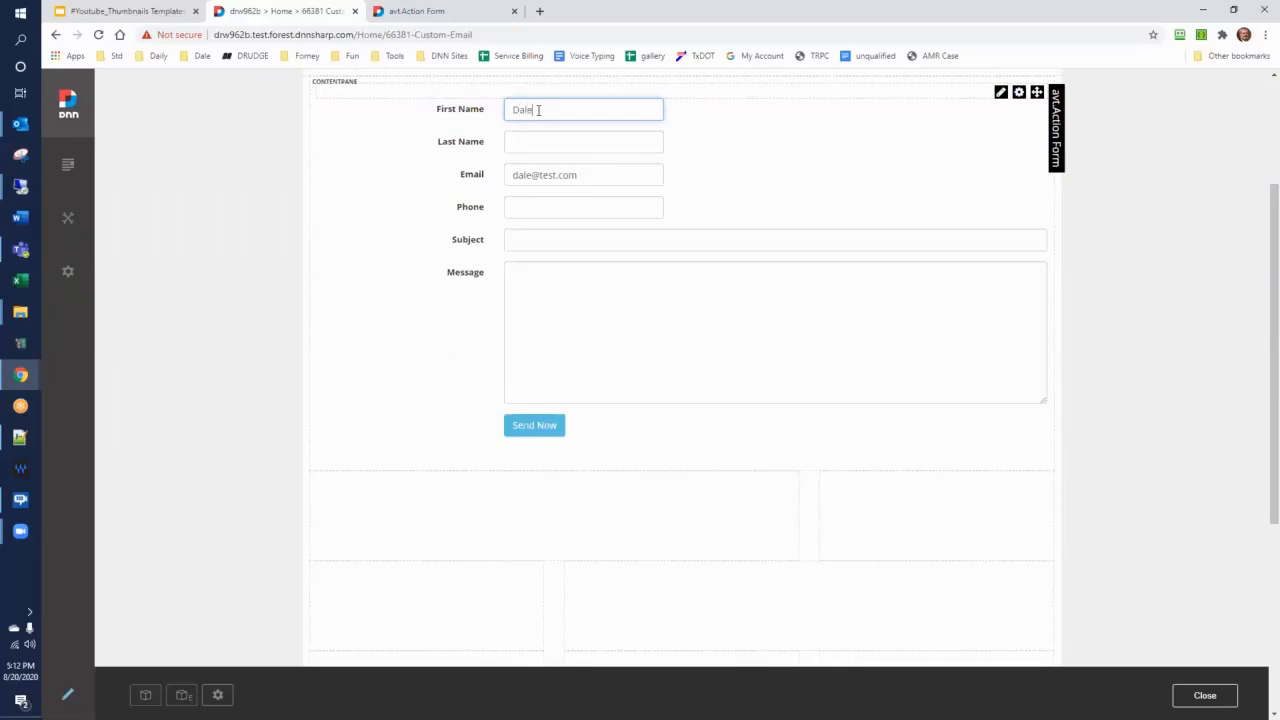
Submit the contact form without a last name, and submit it again with the last name filled in
{"action": "left_click", "coordinate": [523, 418]}
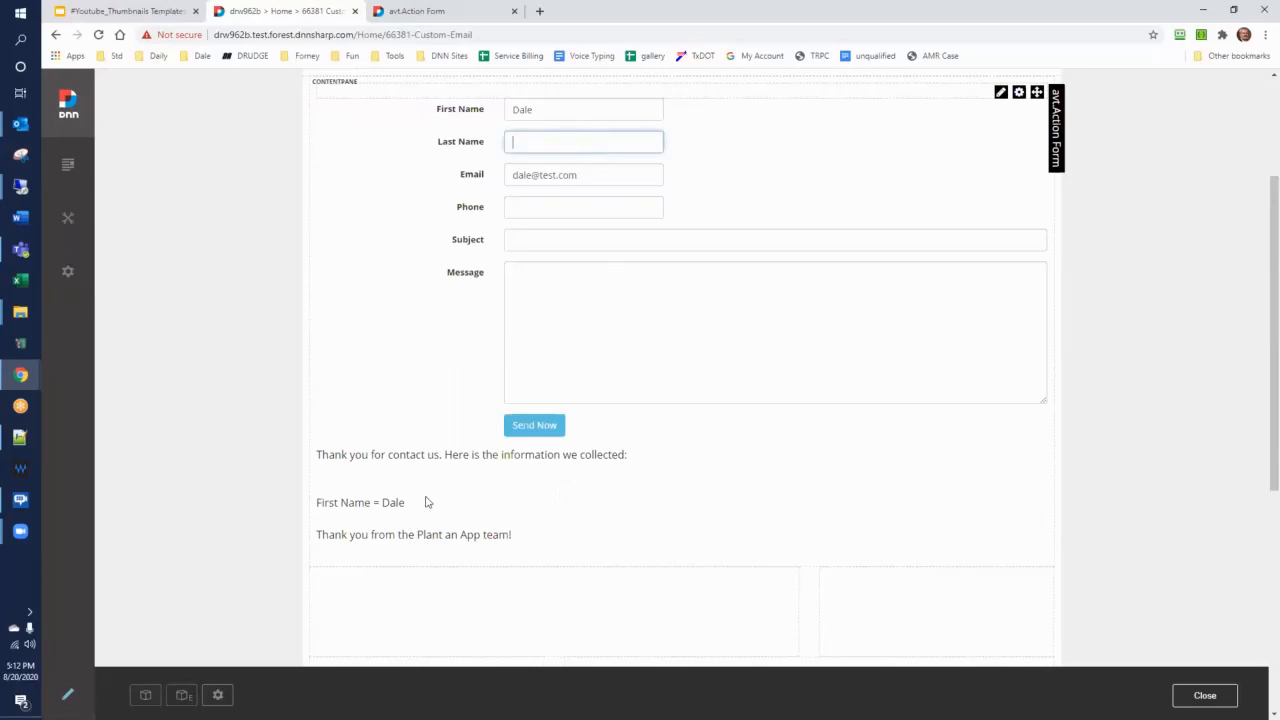
{"action": "type", "text": "Warner"}
{"action": "left_click", "coordinate": [519, 428]}
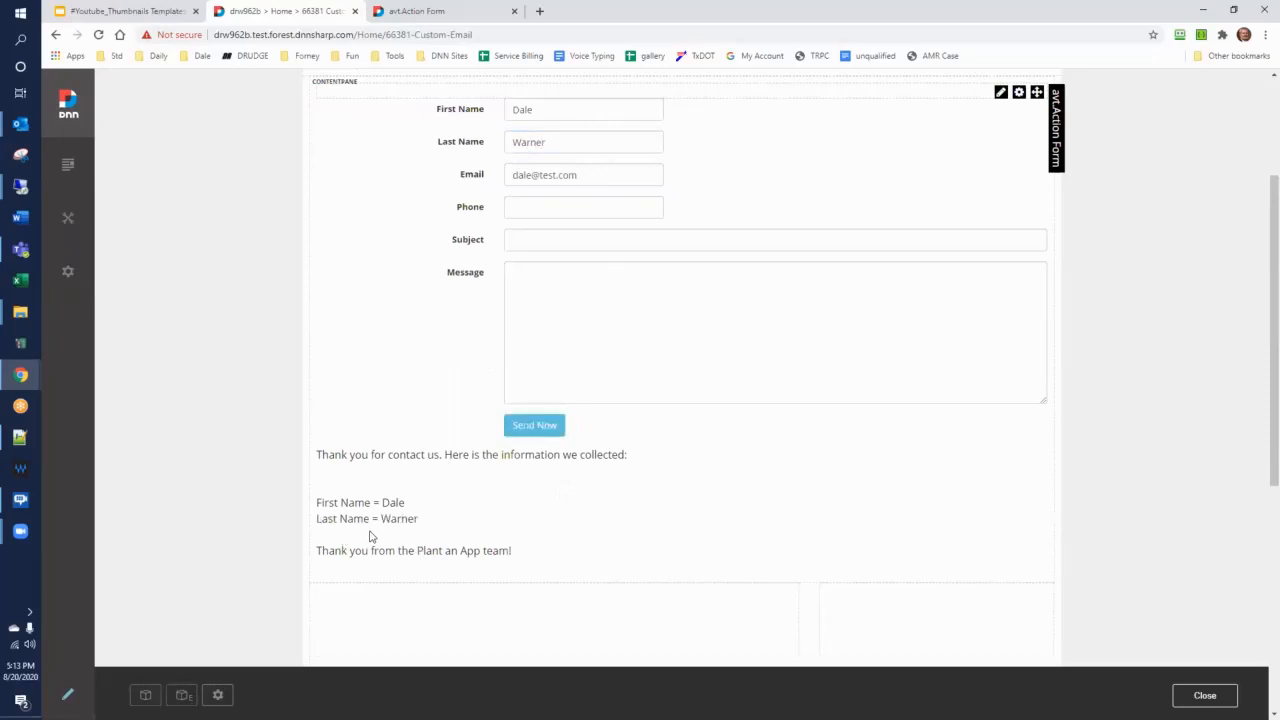
Fill in the phone number and submit the form, and resubmit it with the last name cleared
{"action": "left_click", "coordinate": [544, 210]}
{"action": "type", "text": "555-1212"}
{"action": "left_click", "coordinate": [383, 537]}
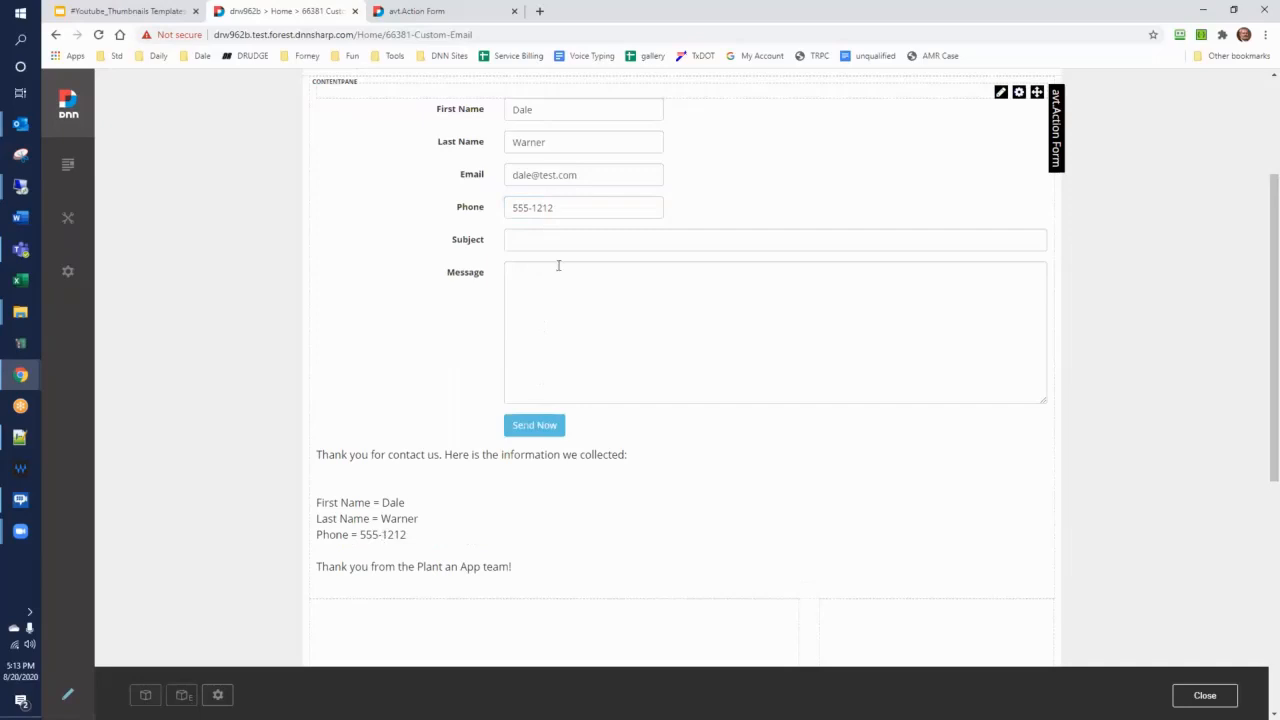
{"action": "key", "text": "ctrl+a"}
{"action": "key", "text": "BackSpace"}
{"action": "left_click", "coordinate": [534, 428]}
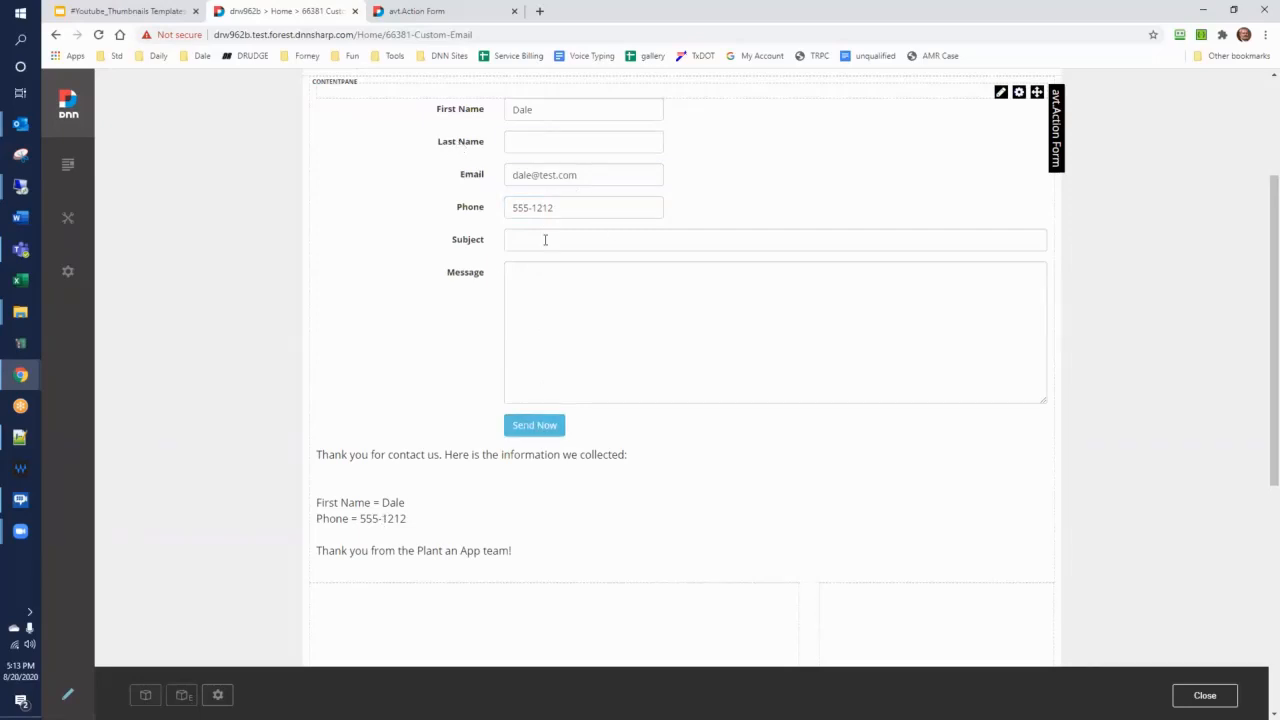
Enter the subject "Hello World" and the message "Thank you for your help.", and send the form
{"action": "left_click", "coordinate": [545, 240]}
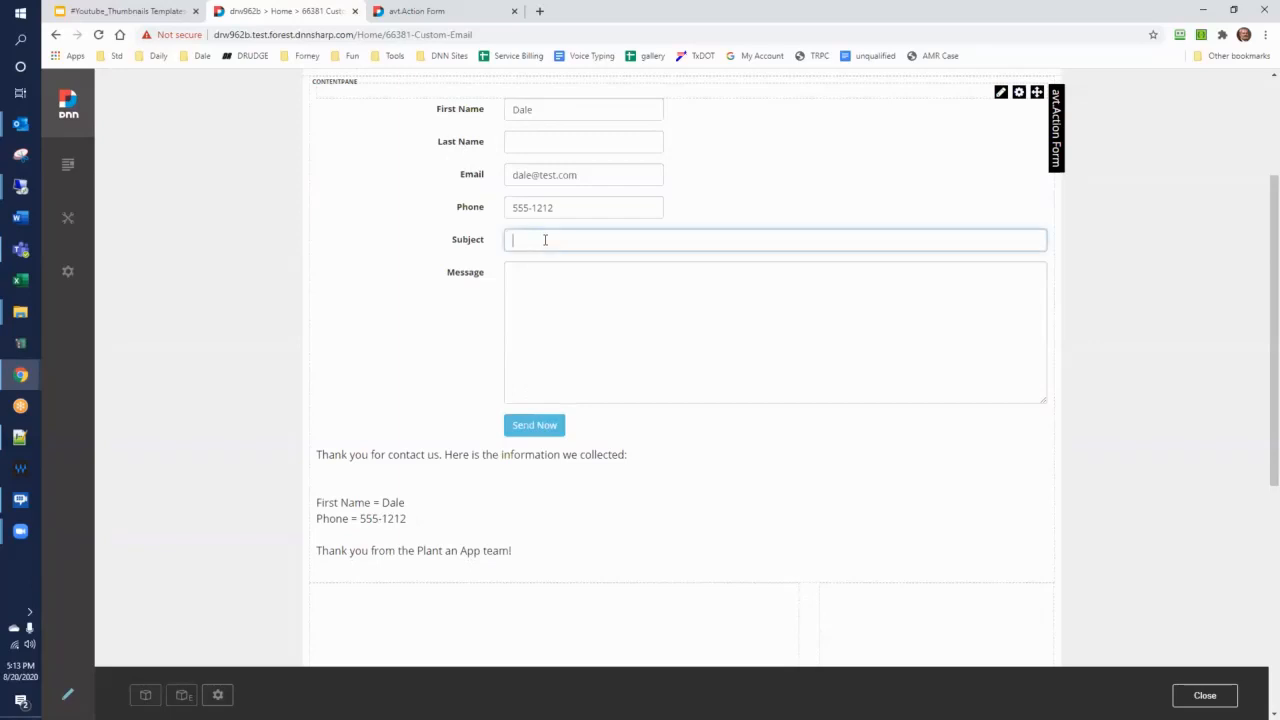
{"action": "type", "text": "Hello World"}
{"action": "key", "text": "Tab"}
{"action": "type", "text": "Tha"}
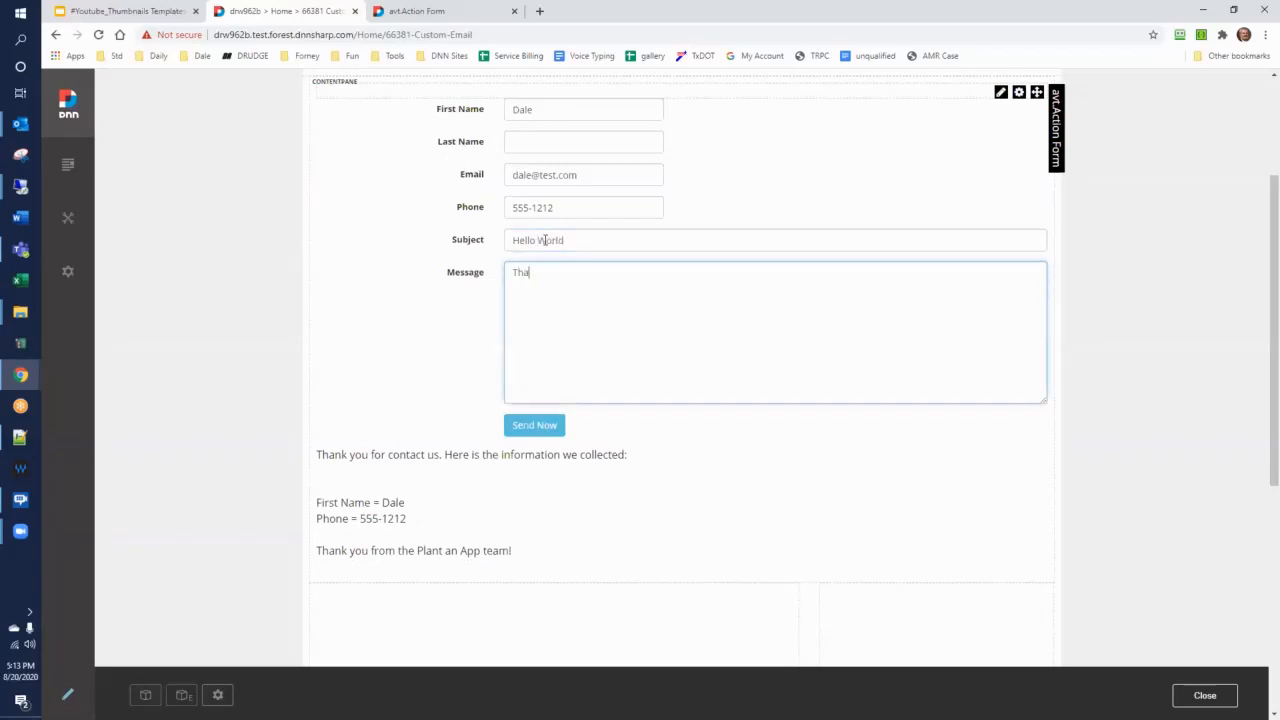
{"action": "type", "text": "nk you for your help."}
{"action": "left_click", "coordinate": [531, 430]}
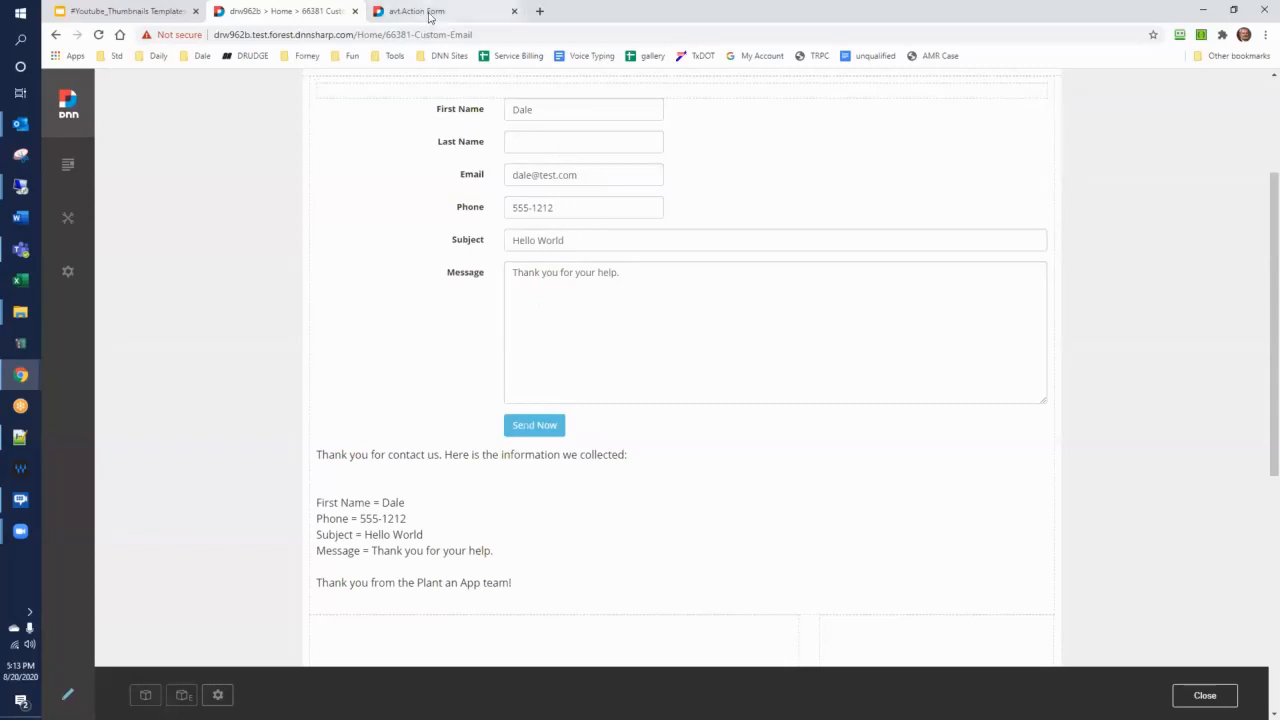
Switch to the Action Form settings and review the click handler actions of the SendNow button
{"action": "left_click", "coordinate": [430, 12]}
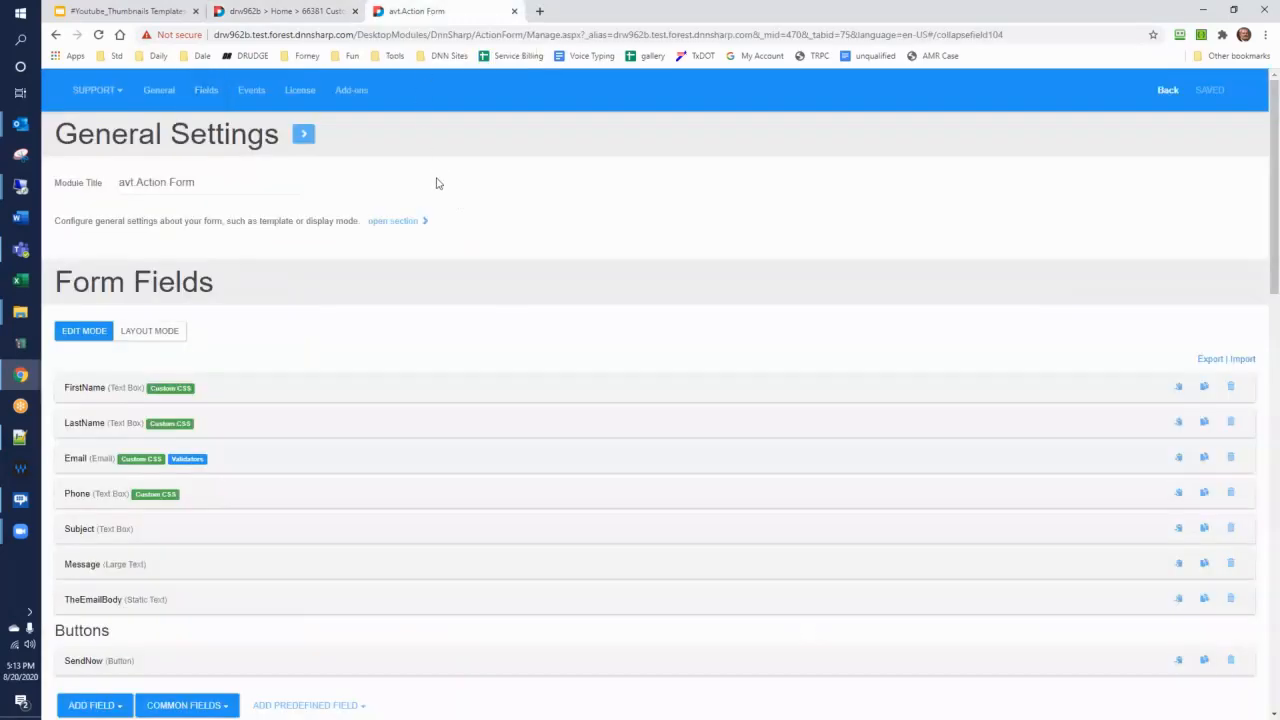
{"action": "scroll", "coordinate": [437, 234], "scroll_direction": "down", "scroll_amount": 2}
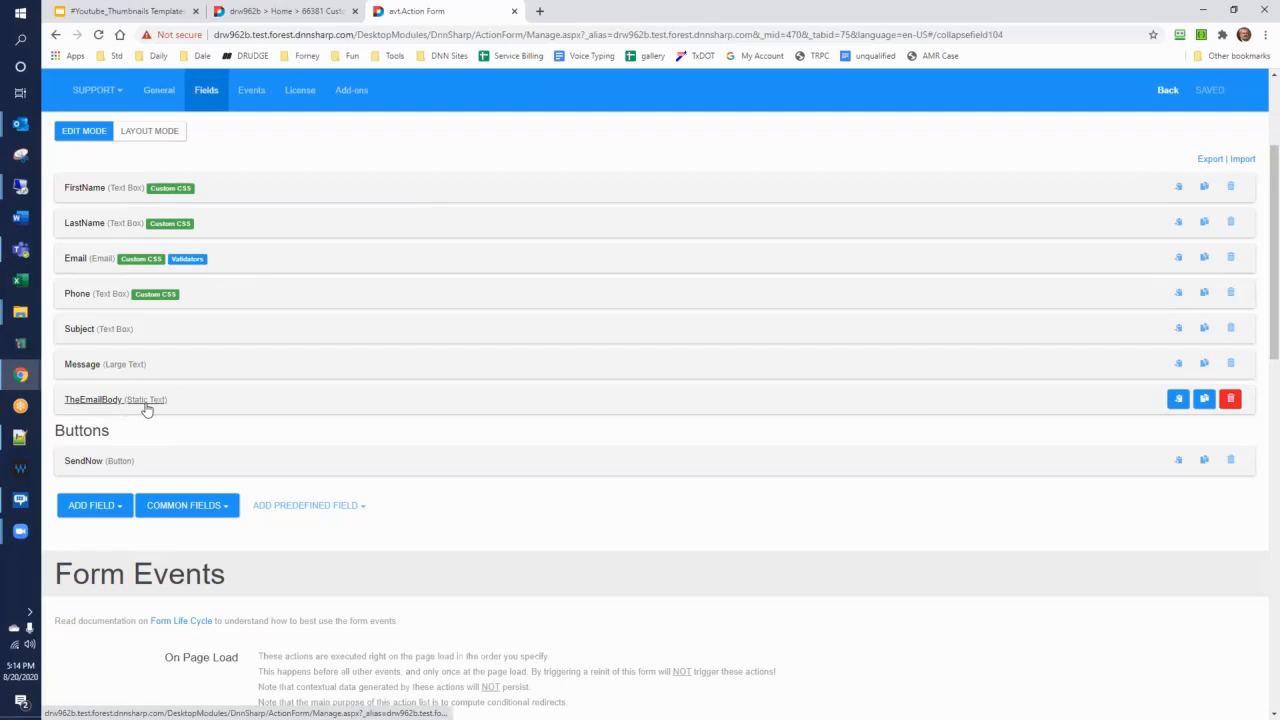
{"action": "scroll", "coordinate": [148, 405], "scroll_direction": "down", "scroll_amount": 1}
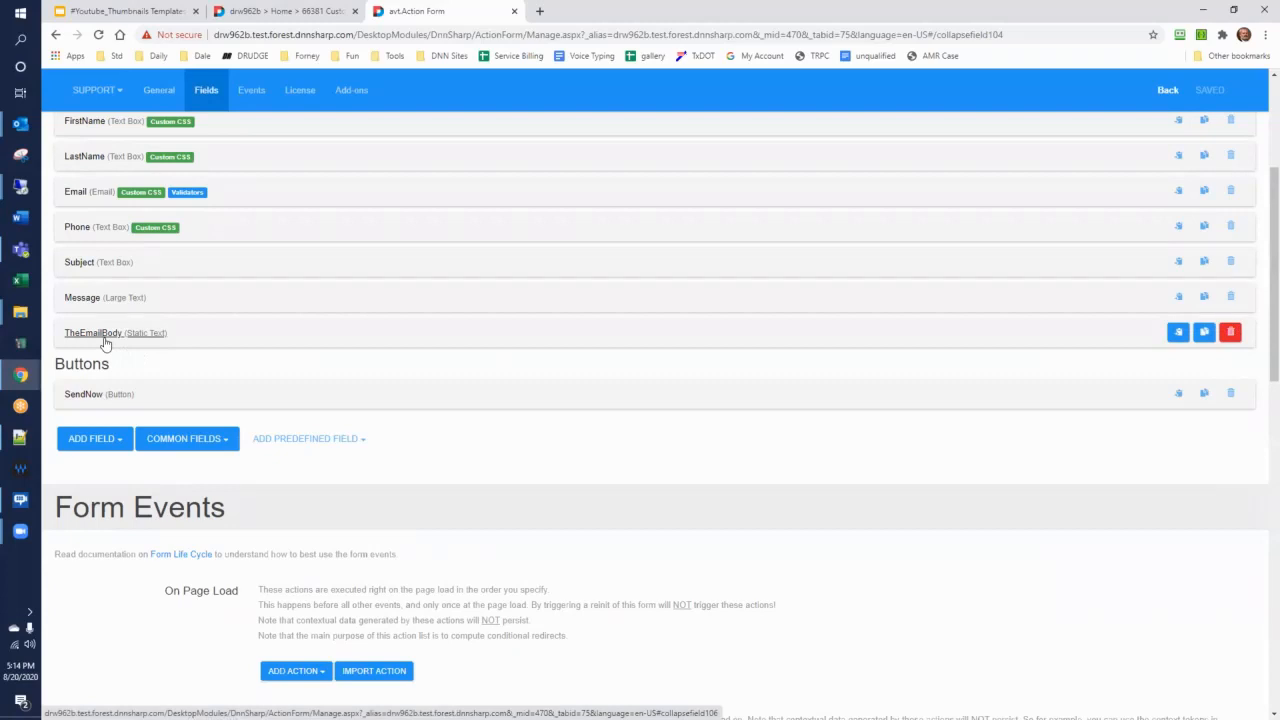
{"action": "left_click", "coordinate": [88, 395]}
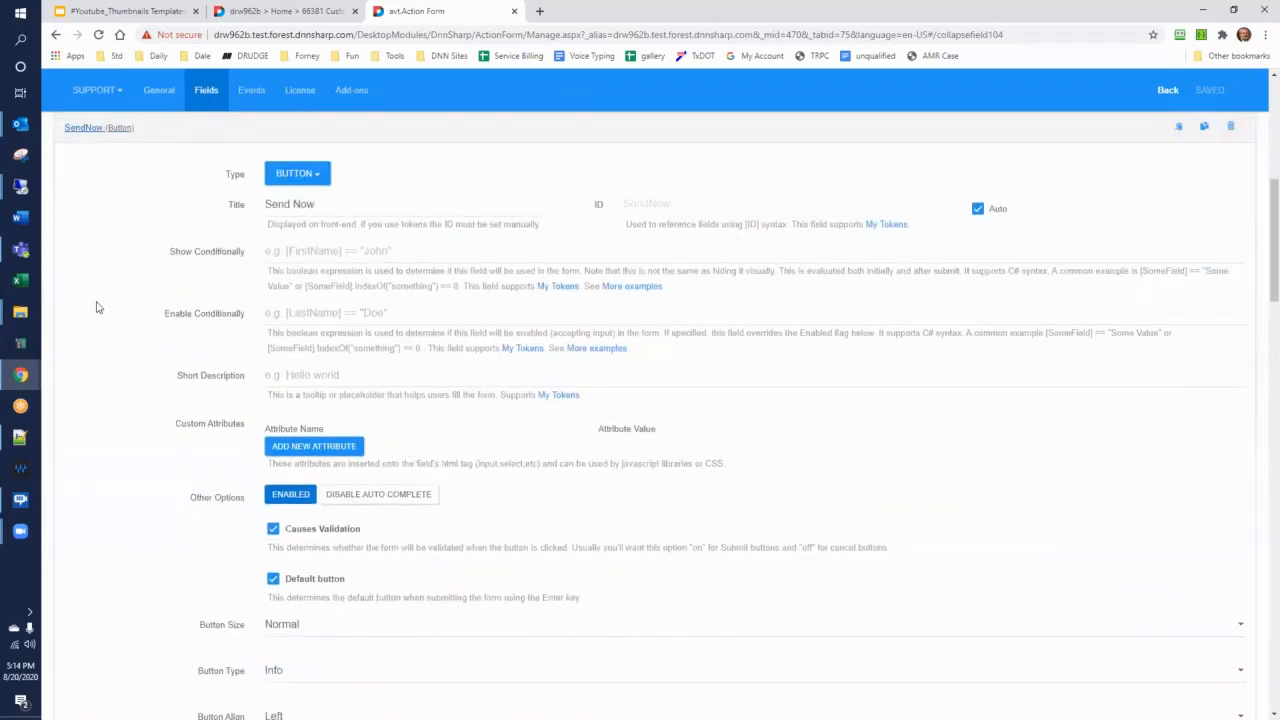
{"action": "scroll", "coordinate": [96, 307], "scroll_direction": "down", "scroll_amount": 6}
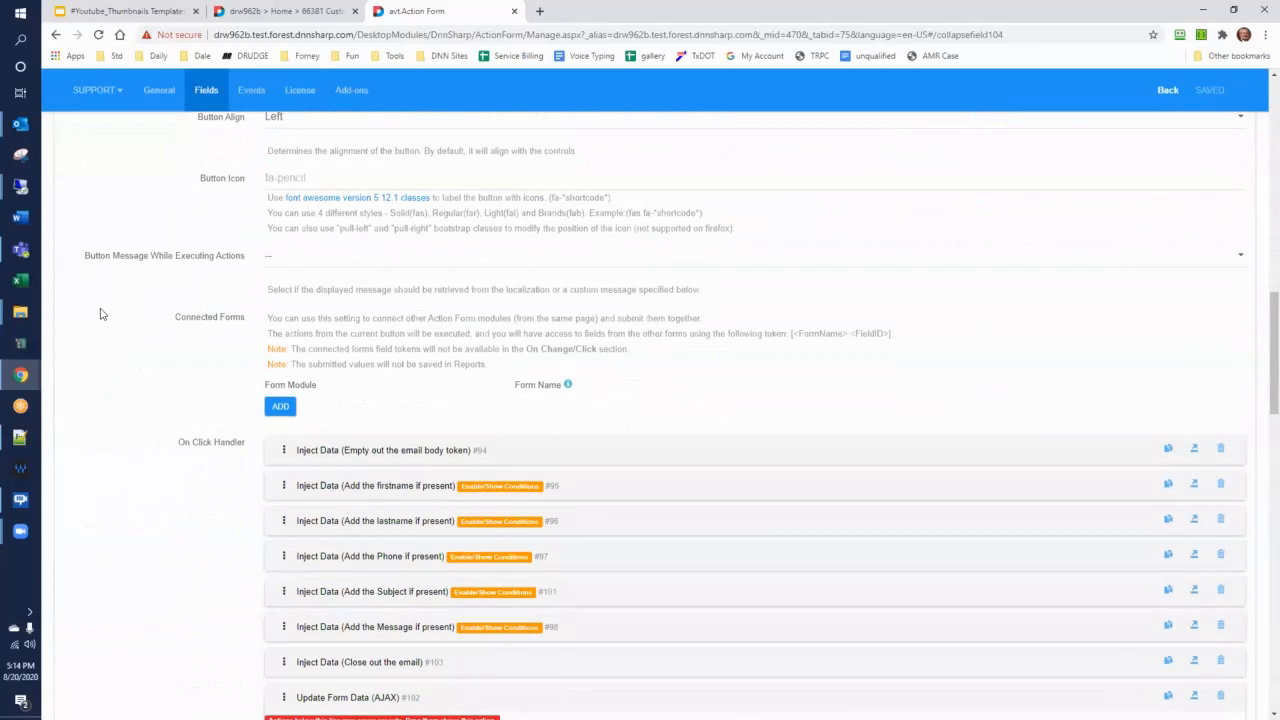
{"action": "scroll", "coordinate": [100, 314], "scroll_direction": "down", "scroll_amount": 3}
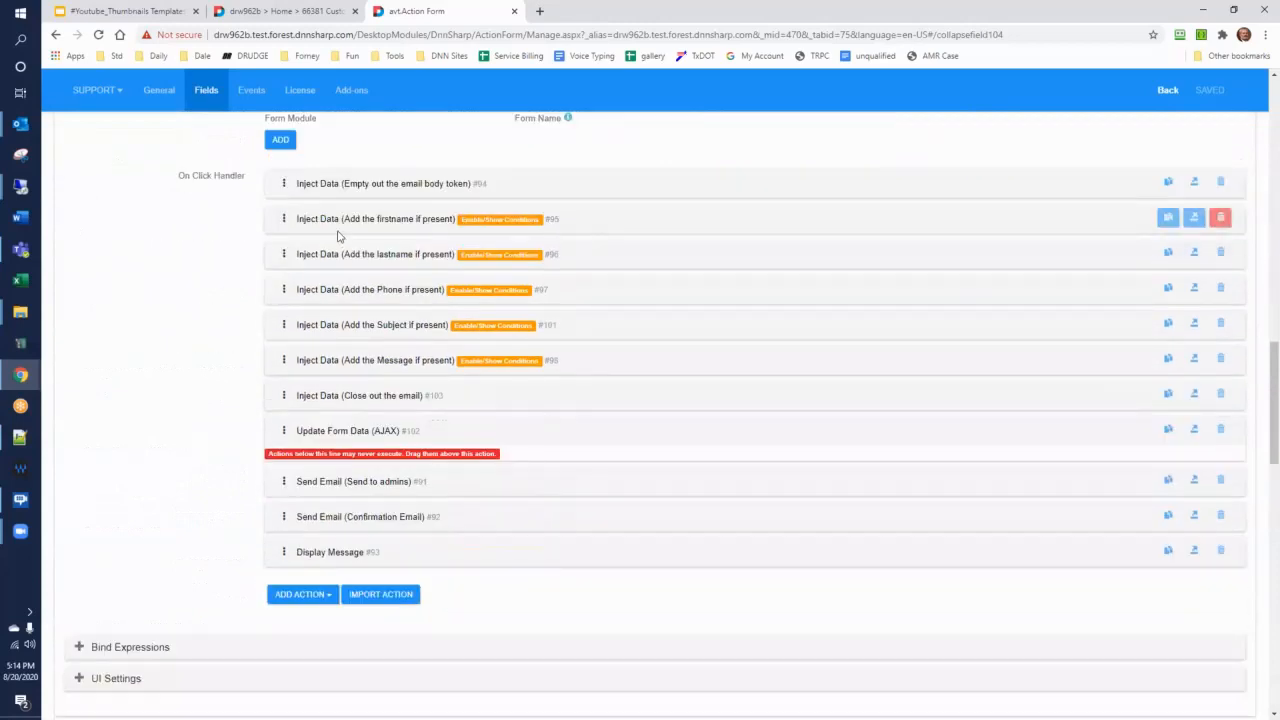
{"action": "left_click_drag", "start_coordinate": [1271, 348], "coordinate": [1248, 131]}
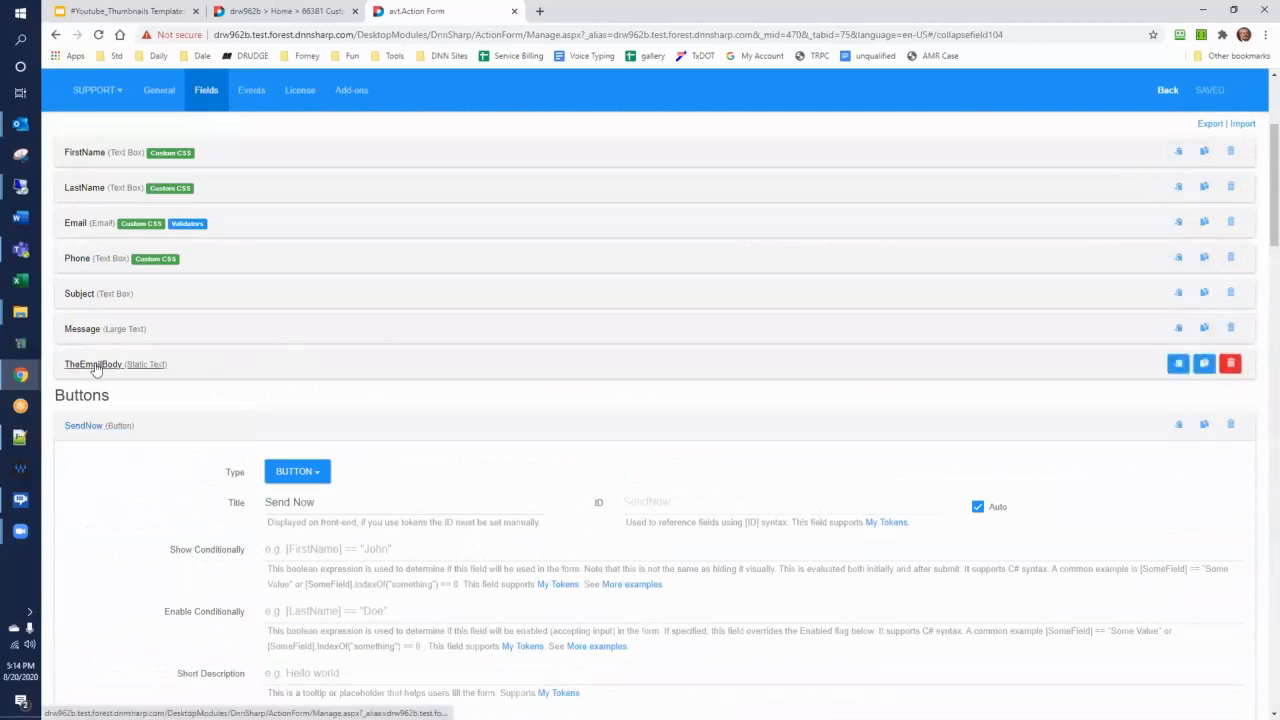
Inspect the title and ID of the TheEmailBody static text field, and collapse its settings
{"action": "left_click", "coordinate": [140, 370]}
{"action": "left_click_drag", "start_coordinate": [730, 440], "coordinate": [591, 443]}
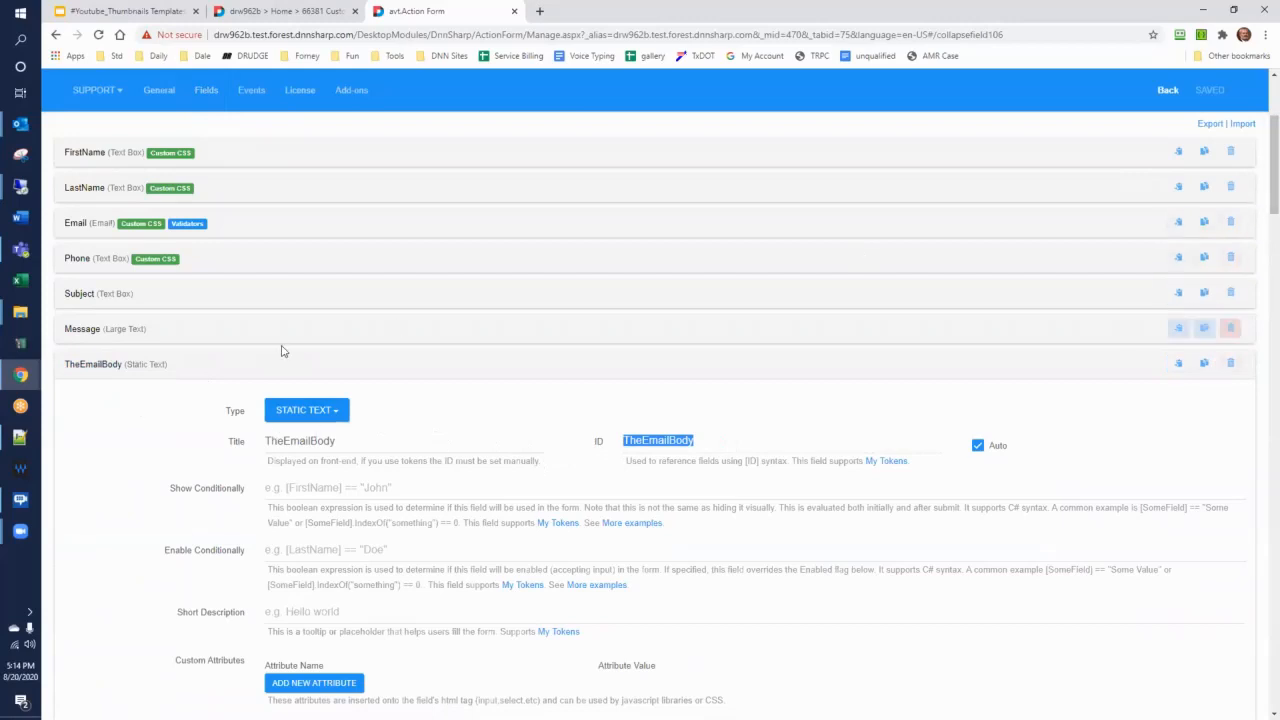
{"action": "left_click", "coordinate": [160, 366]}
In the SendNow action that empties the email body token, change "contact us" to "contacting us" in the TheEmailBody value
{"action": "left_click_drag", "start_coordinate": [1273, 208], "coordinate": [1260, 394]}
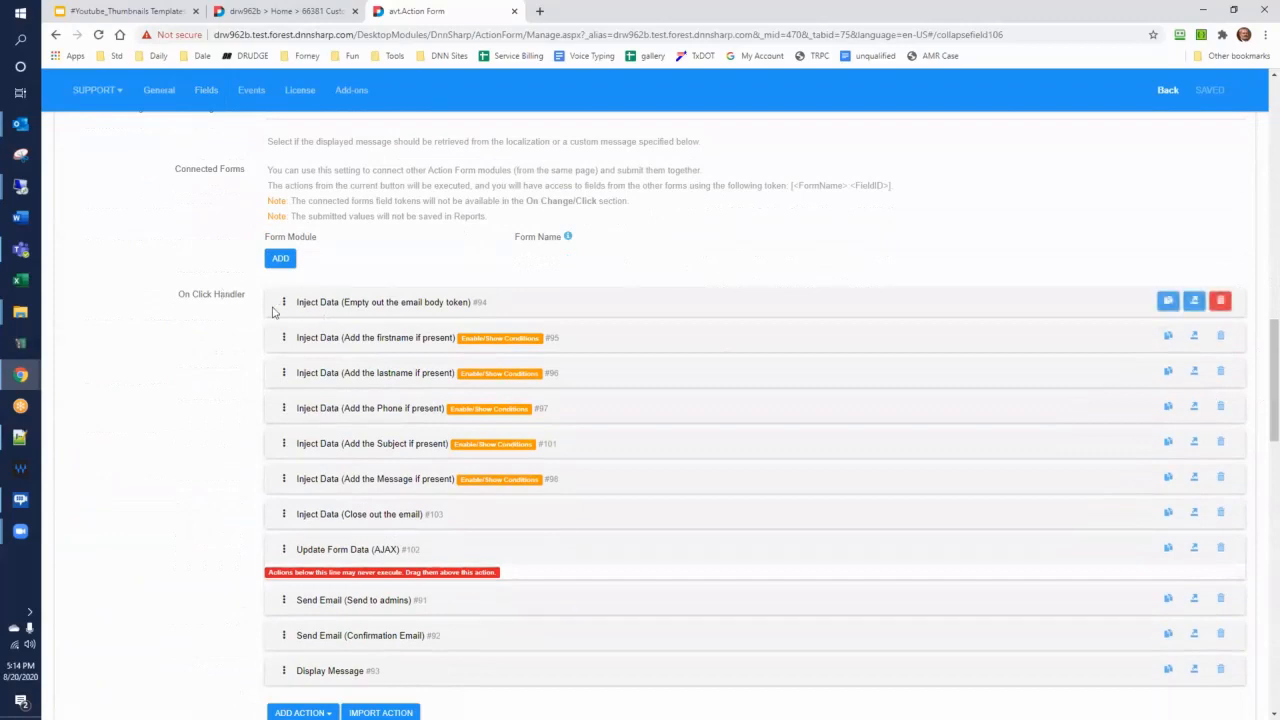
{"action": "left_click", "coordinate": [405, 303]}
{"action": "scroll", "coordinate": [410, 303], "scroll_direction": "down", "scroll_amount": 2}
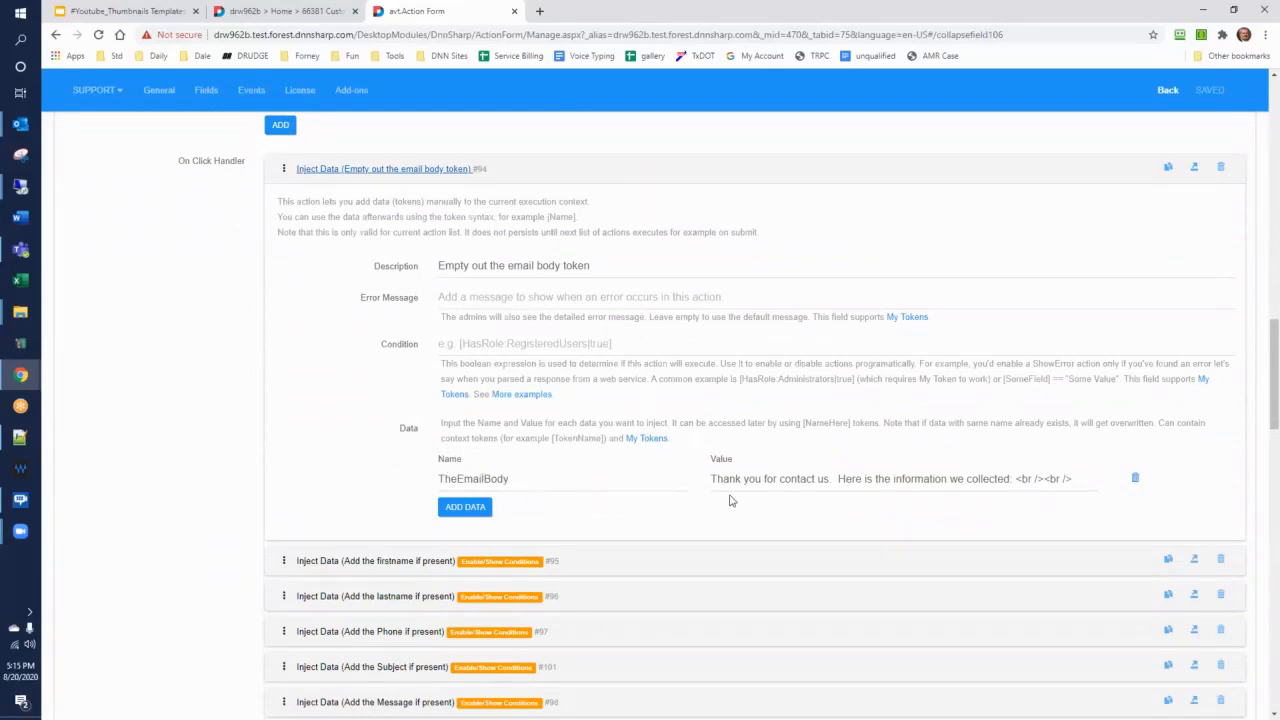
{"action": "left_click", "coordinate": [816, 478]}
{"action": "type", "text": "ing"}
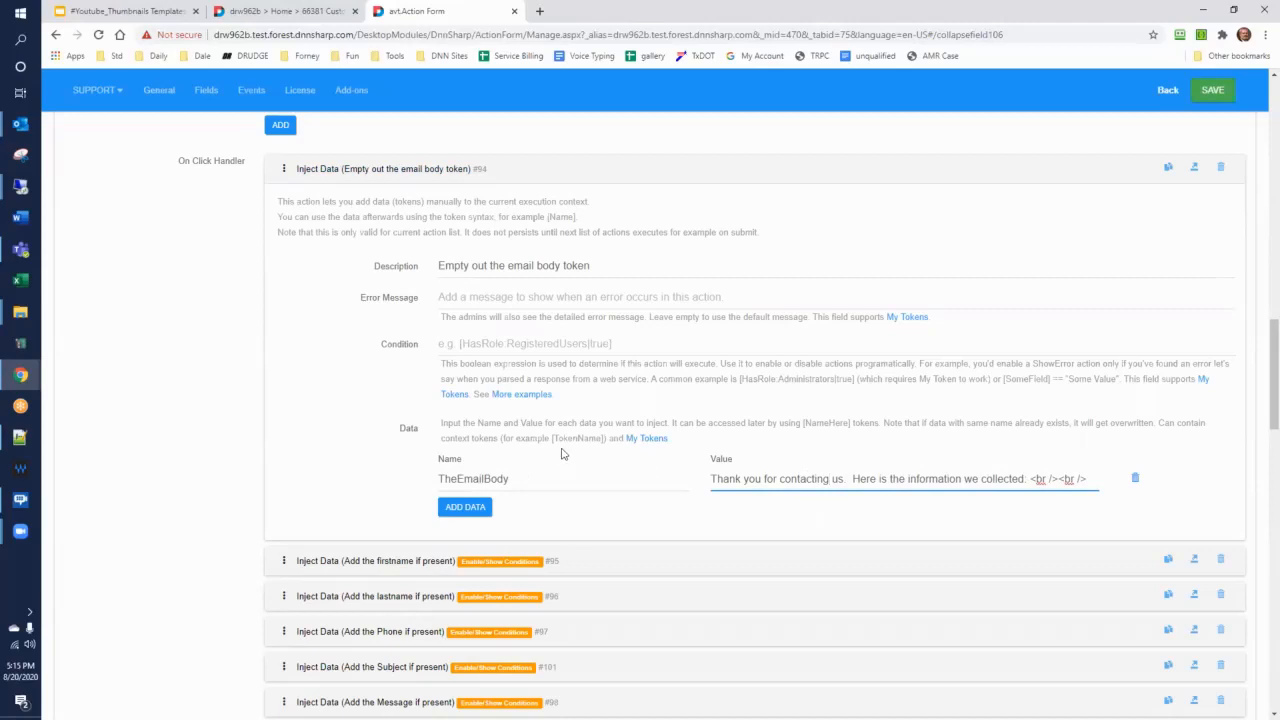
Examine the condition and the injected TheEmailBody value of the action that adds the first name if present
{"action": "scroll", "coordinate": [561, 453], "scroll_direction": "down", "scroll_amount": 2}
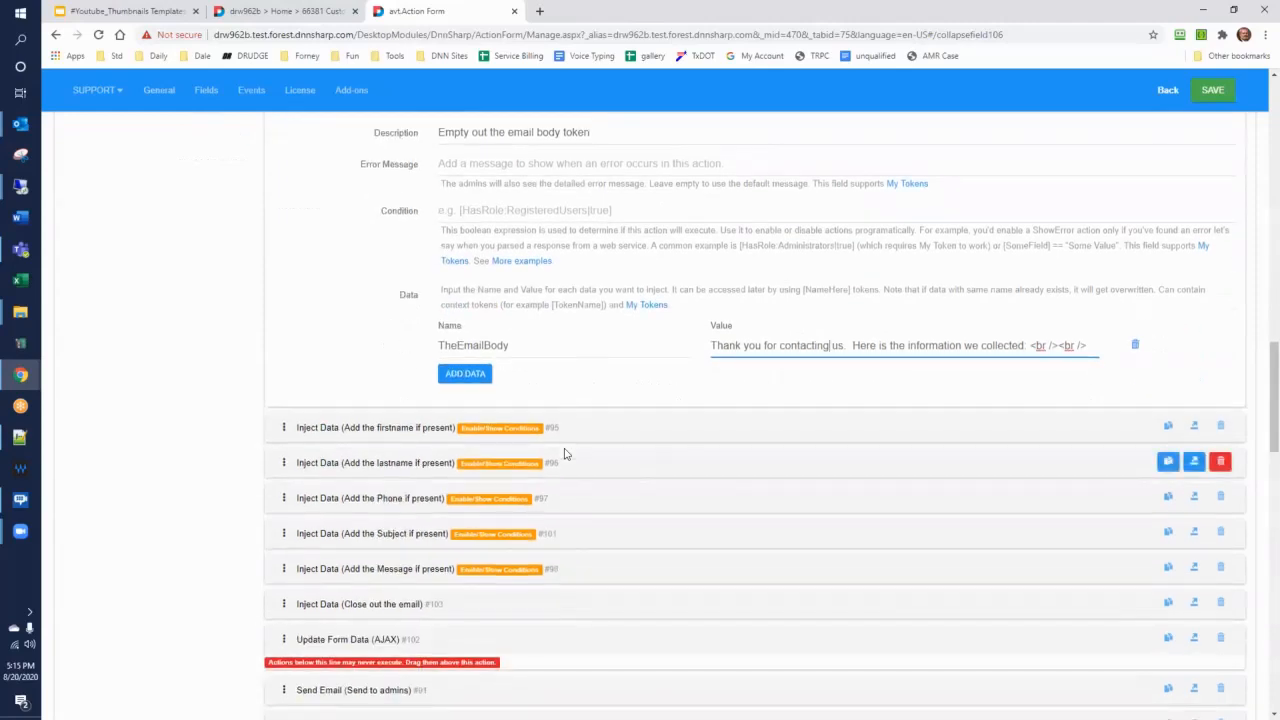
{"action": "scroll", "coordinate": [564, 453], "scroll_direction": "down", "scroll_amount": 1}
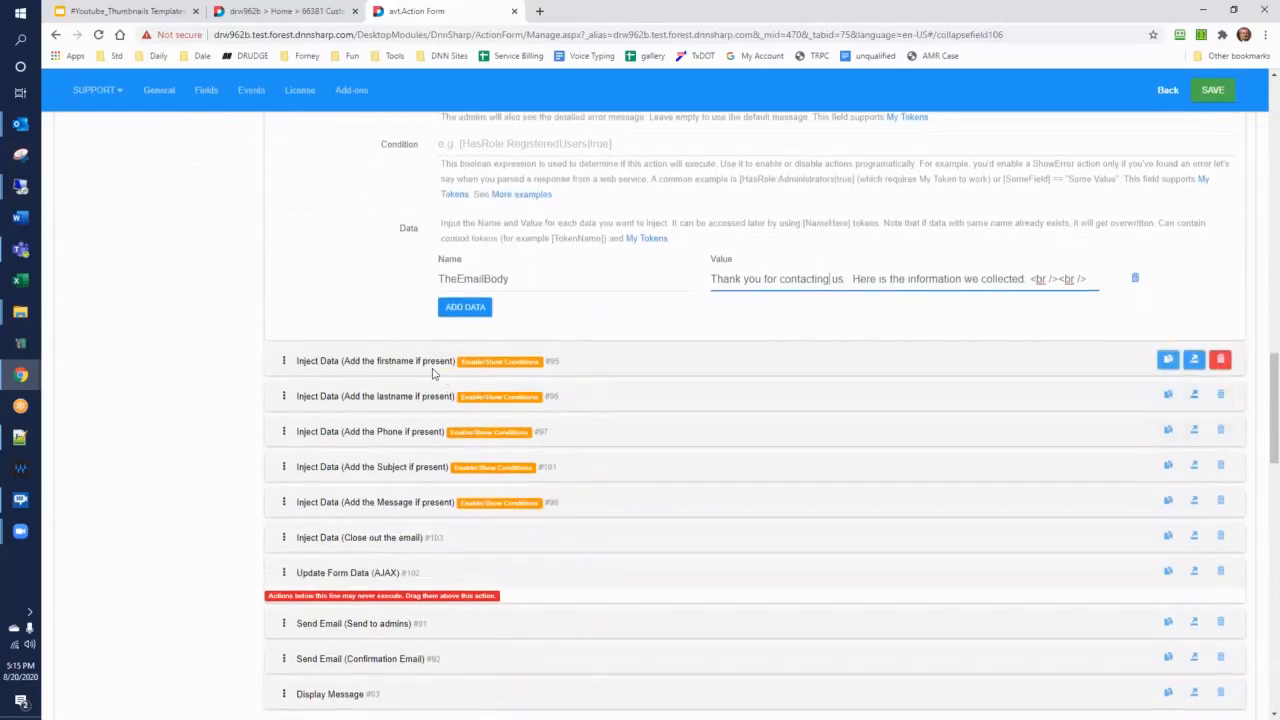
{"action": "left_click", "coordinate": [411, 366]}
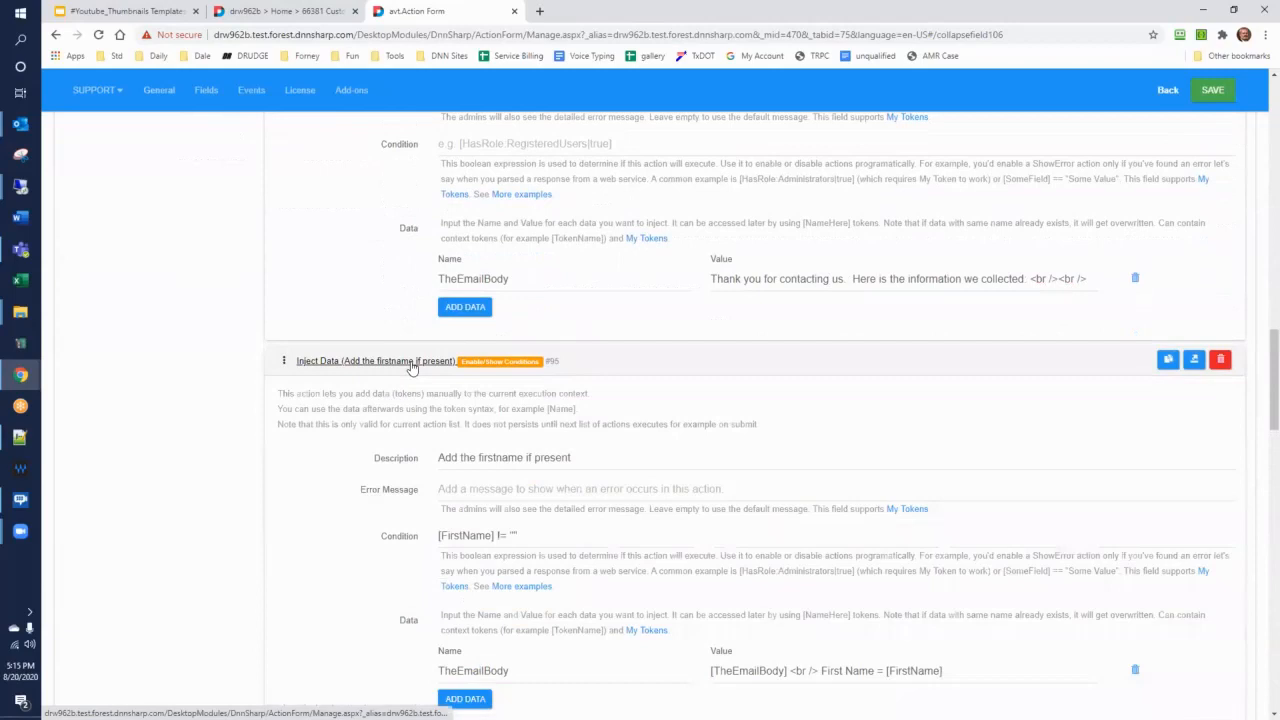
{"action": "scroll", "coordinate": [416, 370], "scroll_direction": "down", "scroll_amount": 2}
{"action": "scroll", "coordinate": [415, 370], "scroll_direction": "down", "scroll_amount": 1}
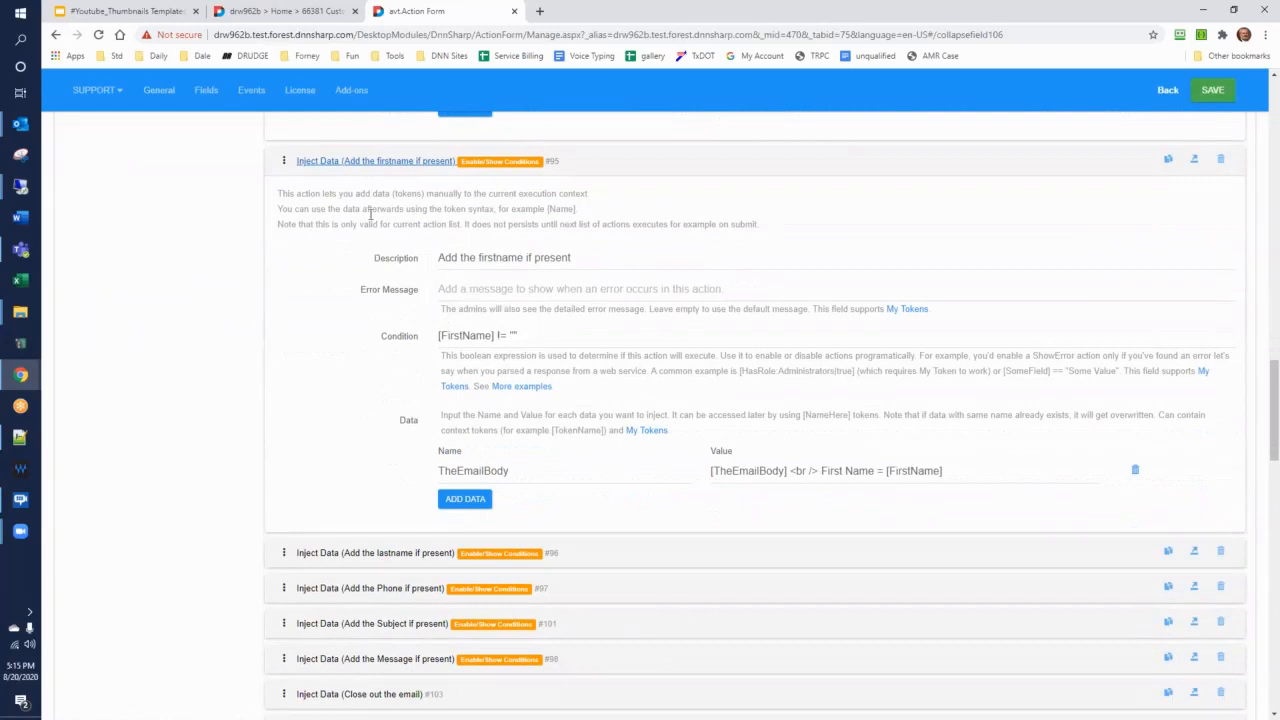
{"action": "triple_click", "coordinate": [443, 336]}
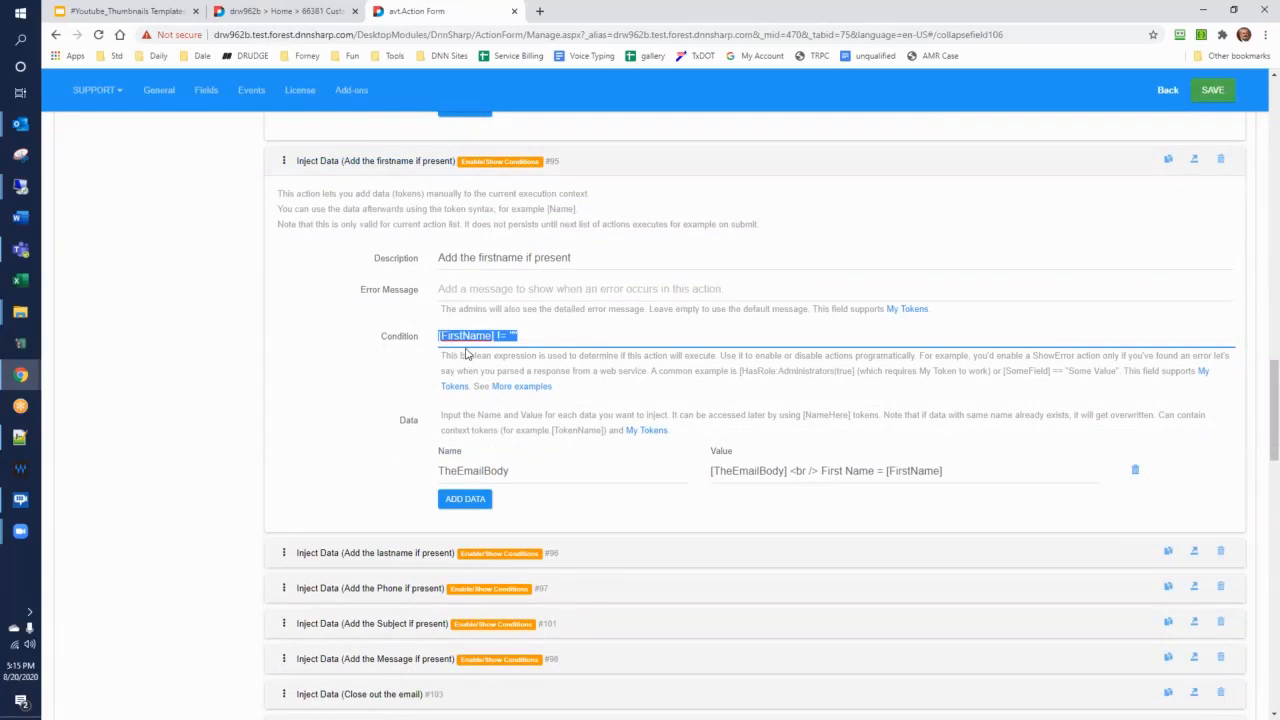
{"action": "left_click", "coordinate": [556, 341]}
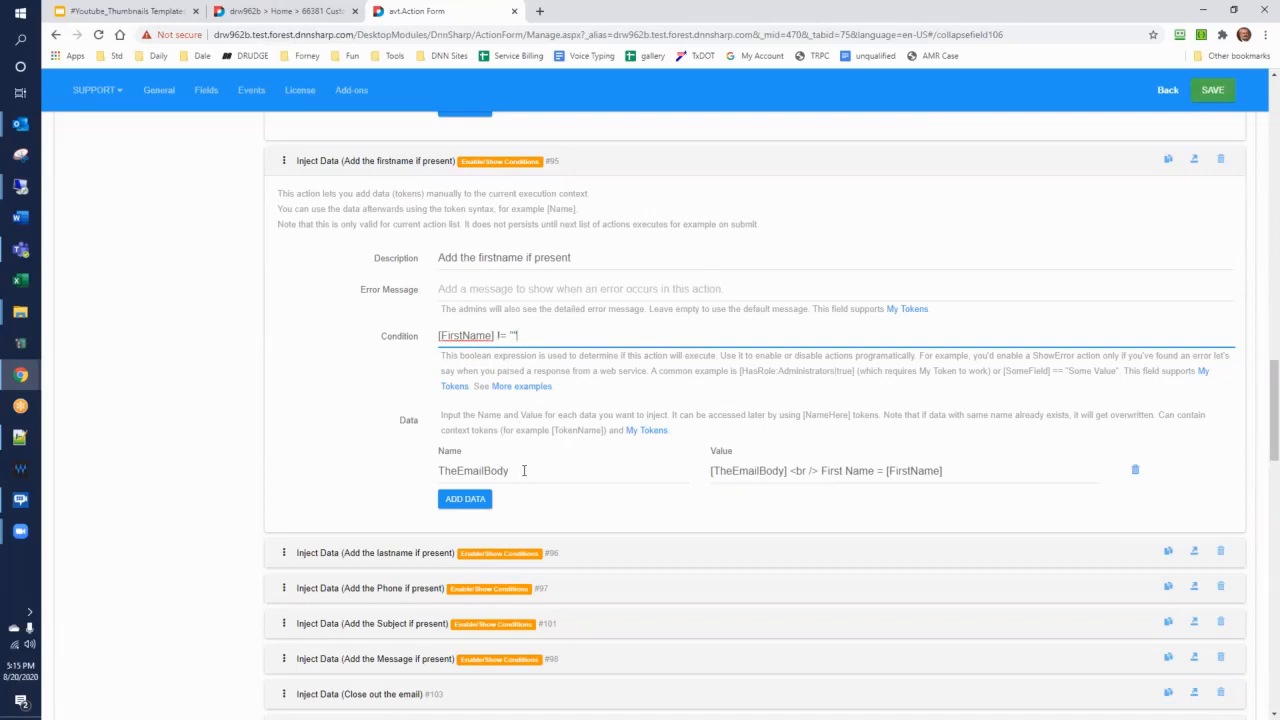
{"action": "double_click", "coordinate": [780, 471]}
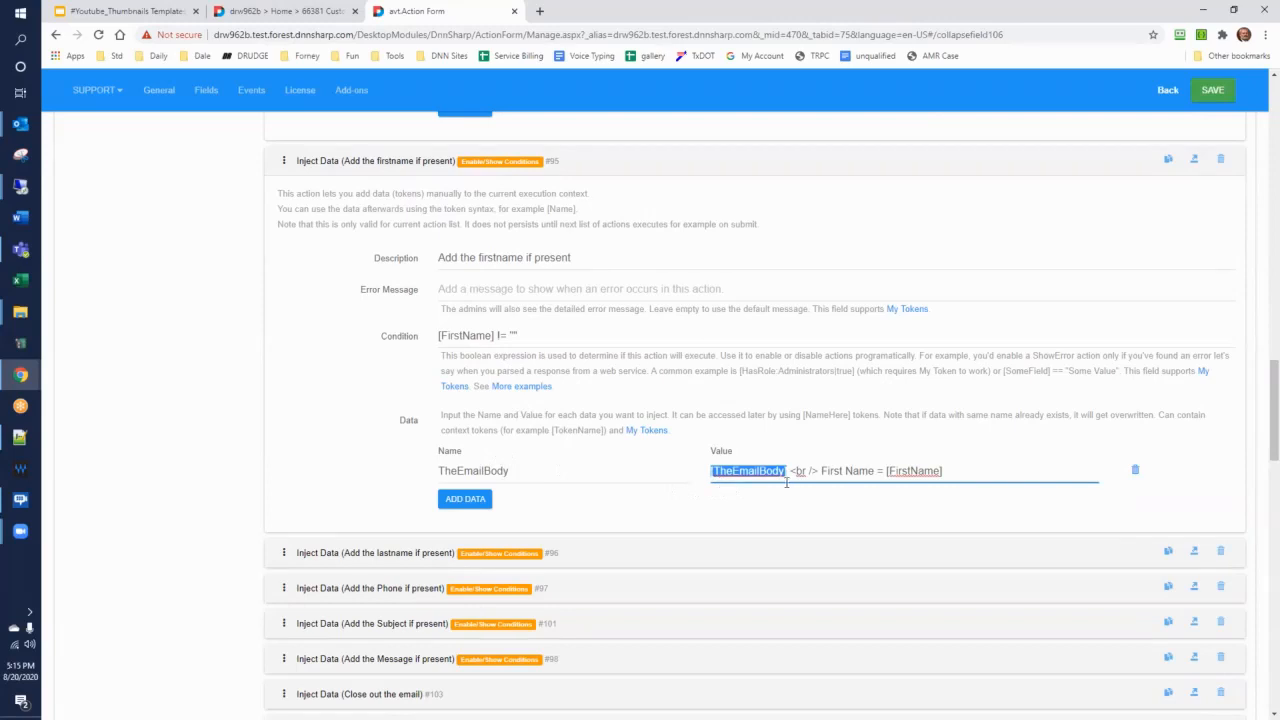
{"action": "left_click_drag", "start_coordinate": [790, 471], "coordinate": [986, 471]}
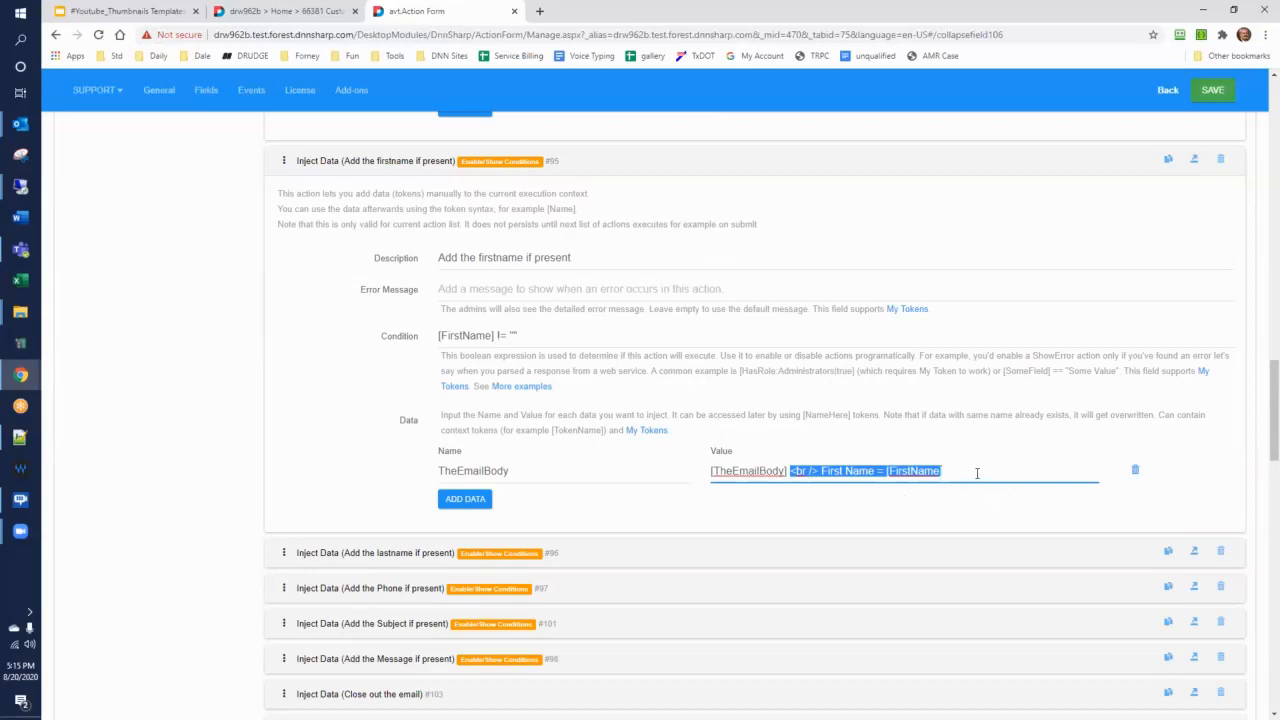
{"action": "left_click", "coordinate": [977, 473]}
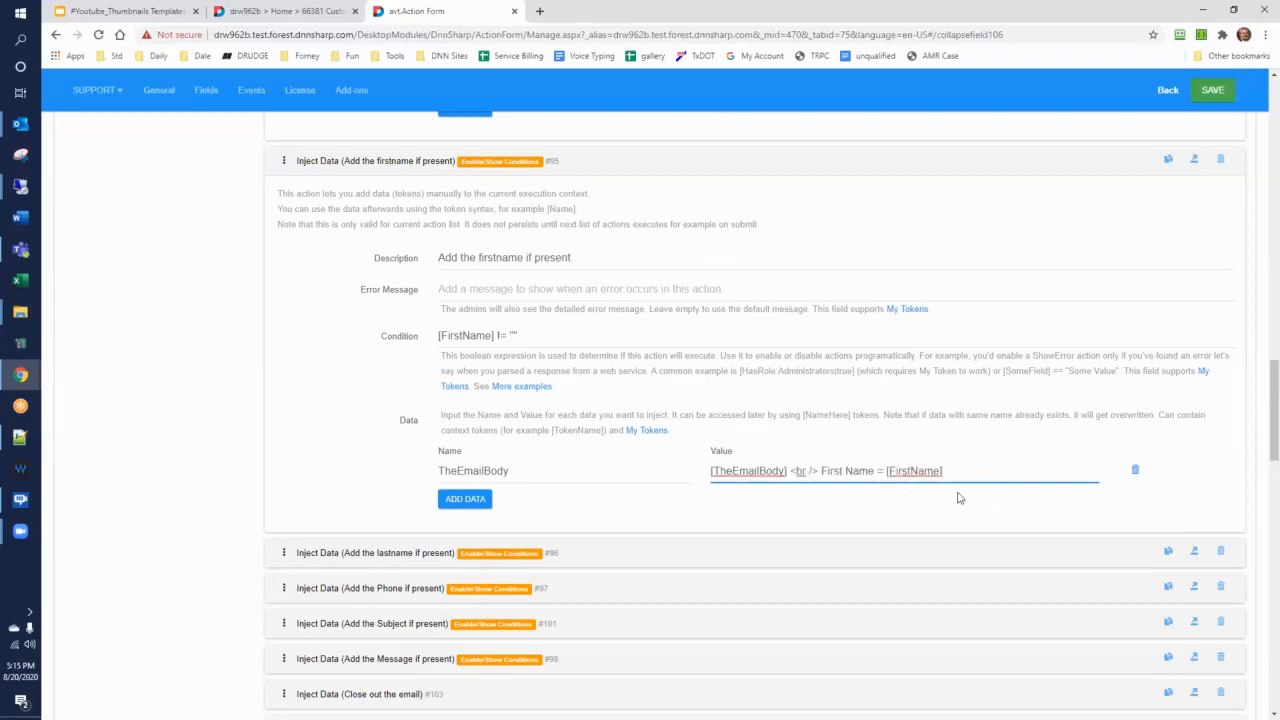
Examine the conditions and injected values of the actions that add the last name and the phone if present
{"action": "scroll", "coordinate": [930, 488], "scroll_direction": "down", "scroll_amount": 3}
{"action": "left_click", "coordinate": [345, 355]}
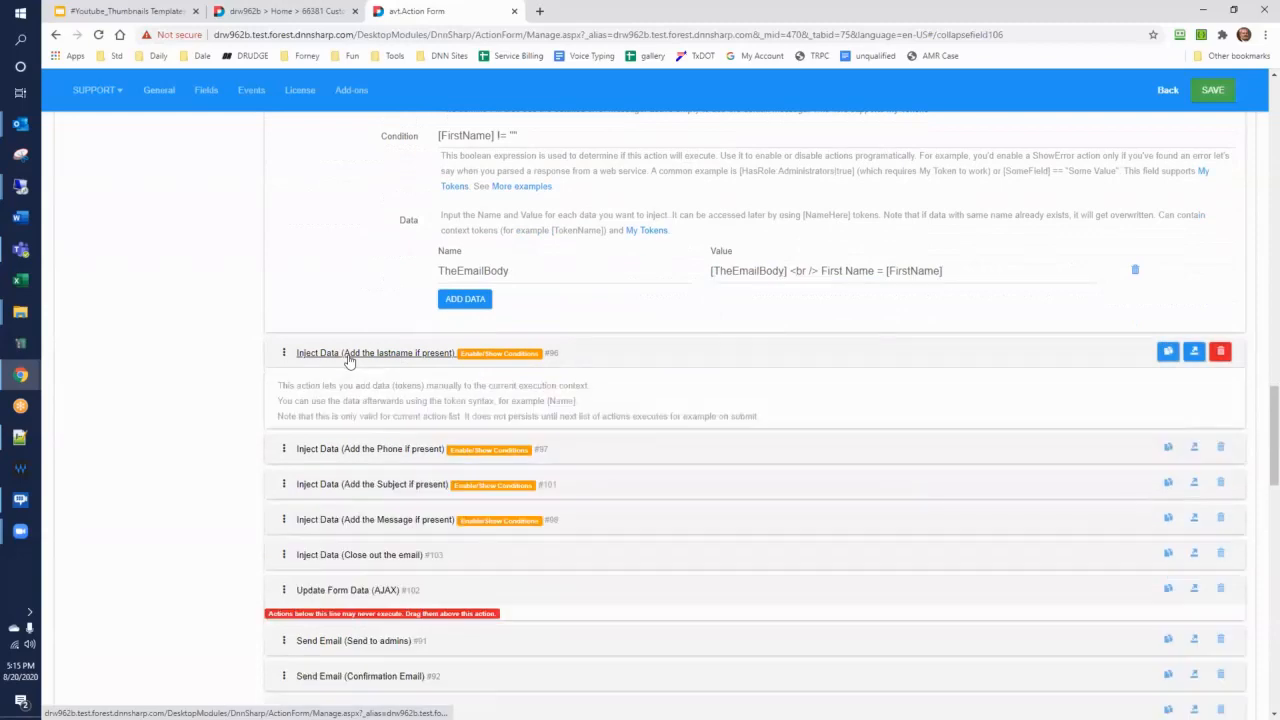
{"action": "scroll", "coordinate": [346, 358], "scroll_direction": "down", "scroll_amount": 2}
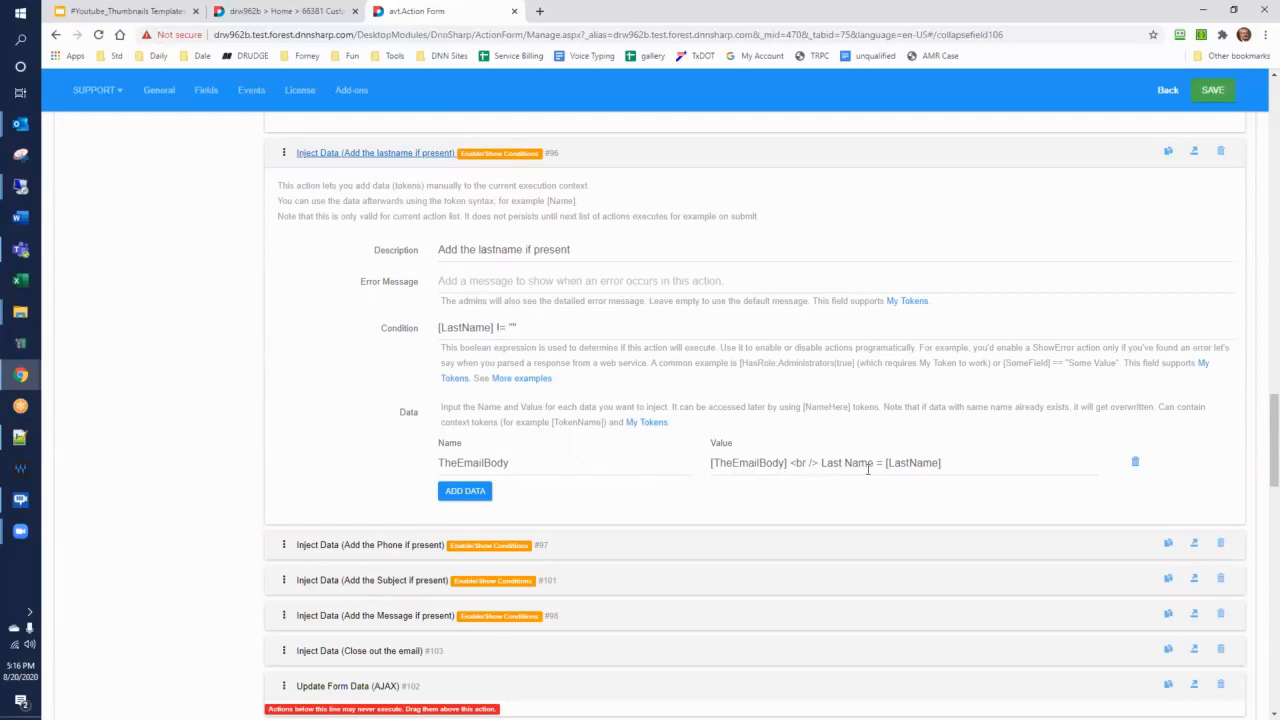
{"action": "scroll", "coordinate": [430, 451], "scroll_direction": "down", "scroll_amount": 1}
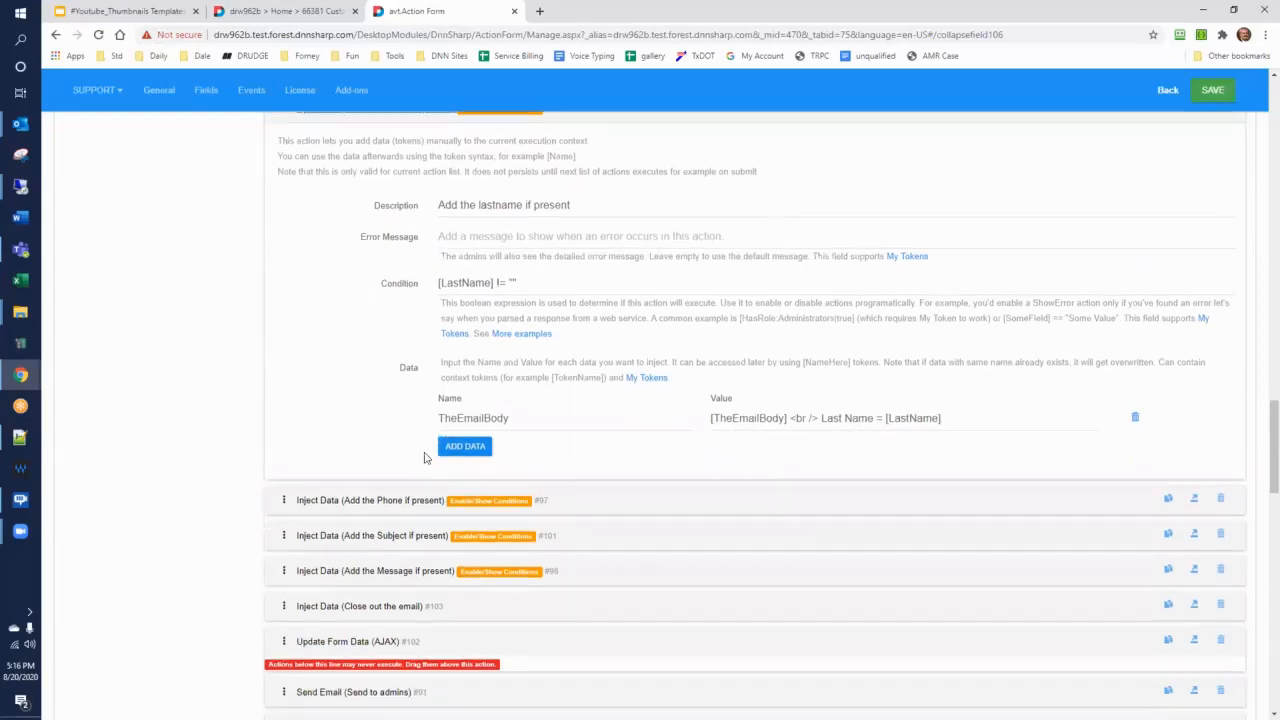
{"action": "left_click", "coordinate": [380, 416]}
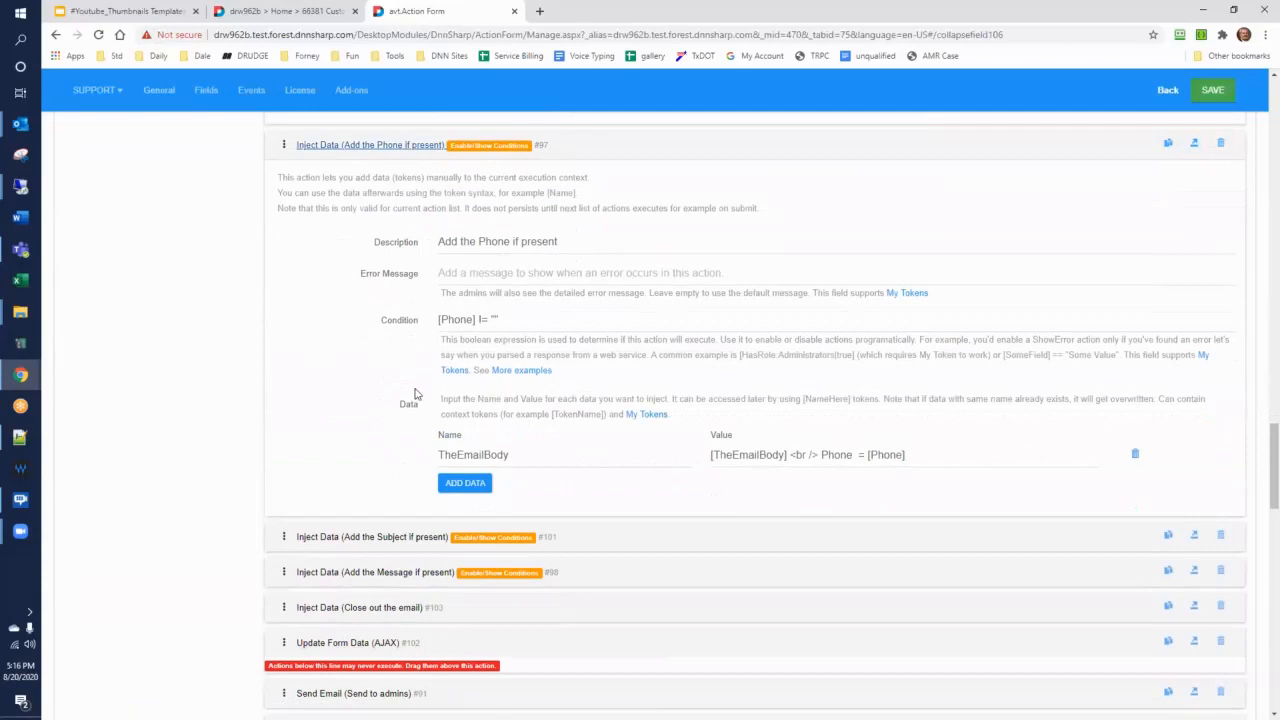
Review the action that closes out the email, collapse it, and expand the Update Form Data (AJAX) action
{"action": "scroll", "coordinate": [408, 465], "scroll_direction": "down", "scroll_amount": 3}
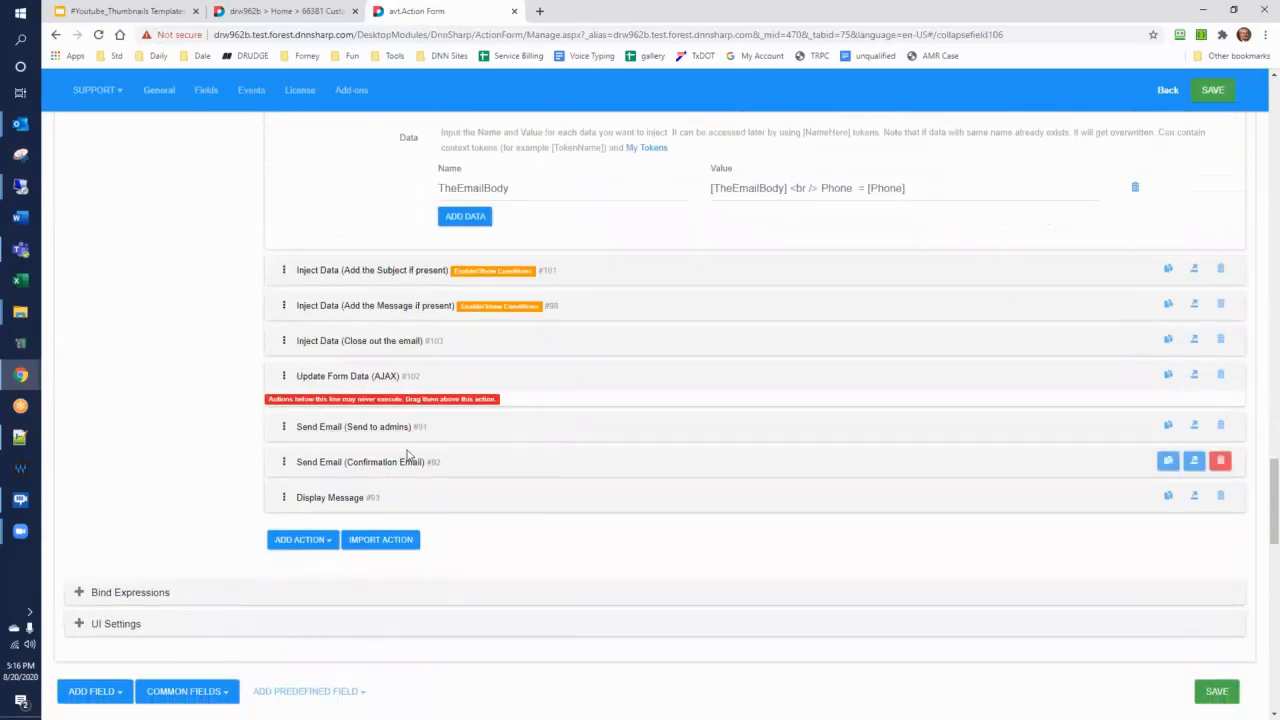
{"action": "left_click", "coordinate": [383, 341]}
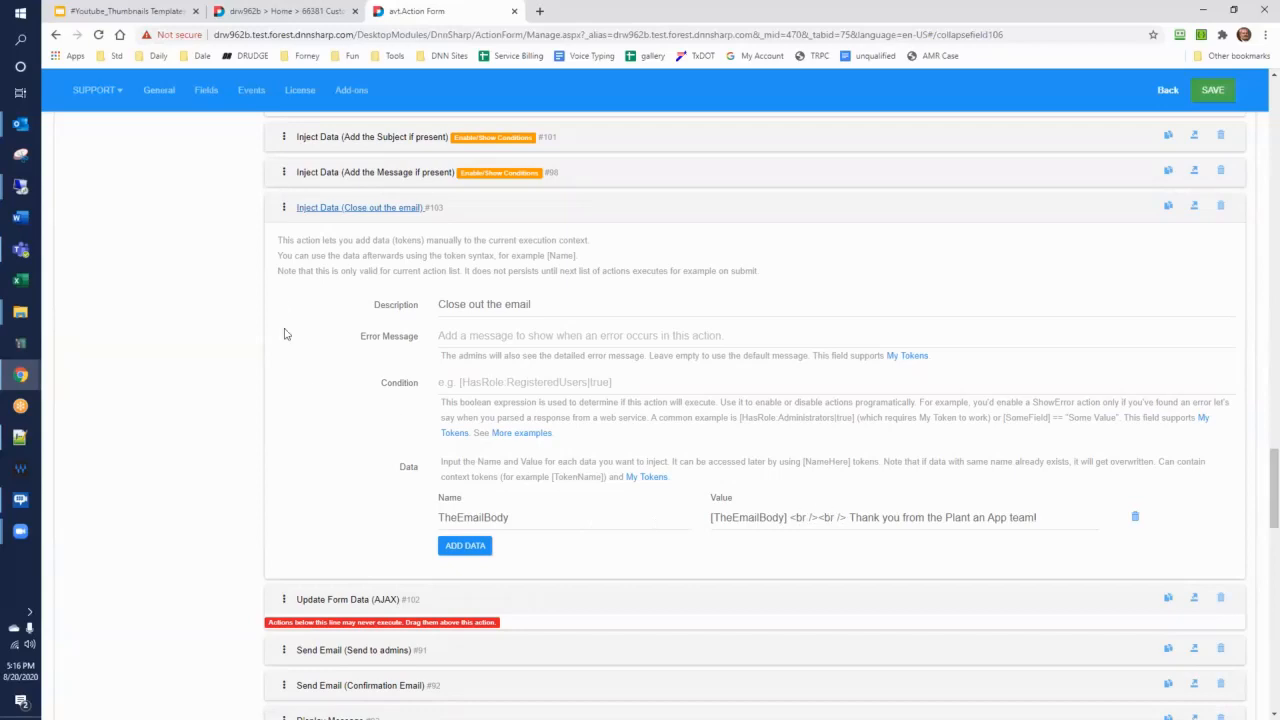
{"action": "left_click", "coordinate": [331, 210]}
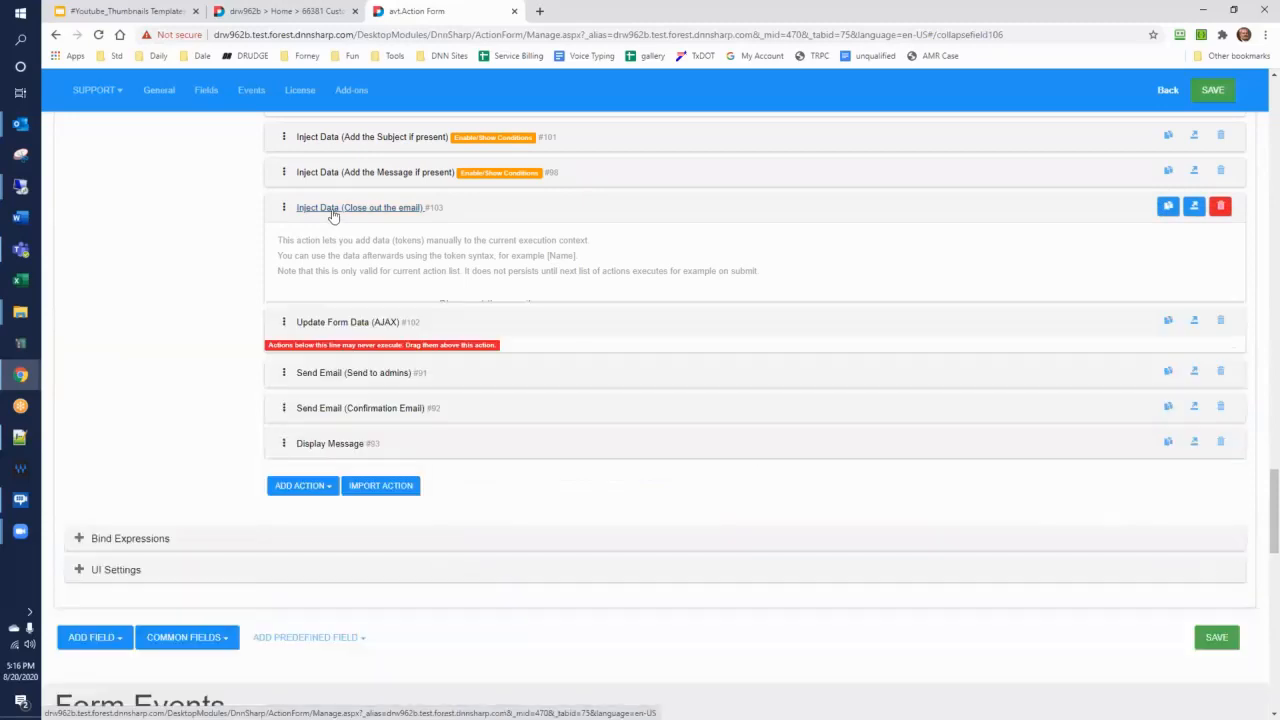
{"action": "left_click", "coordinate": [322, 245]}
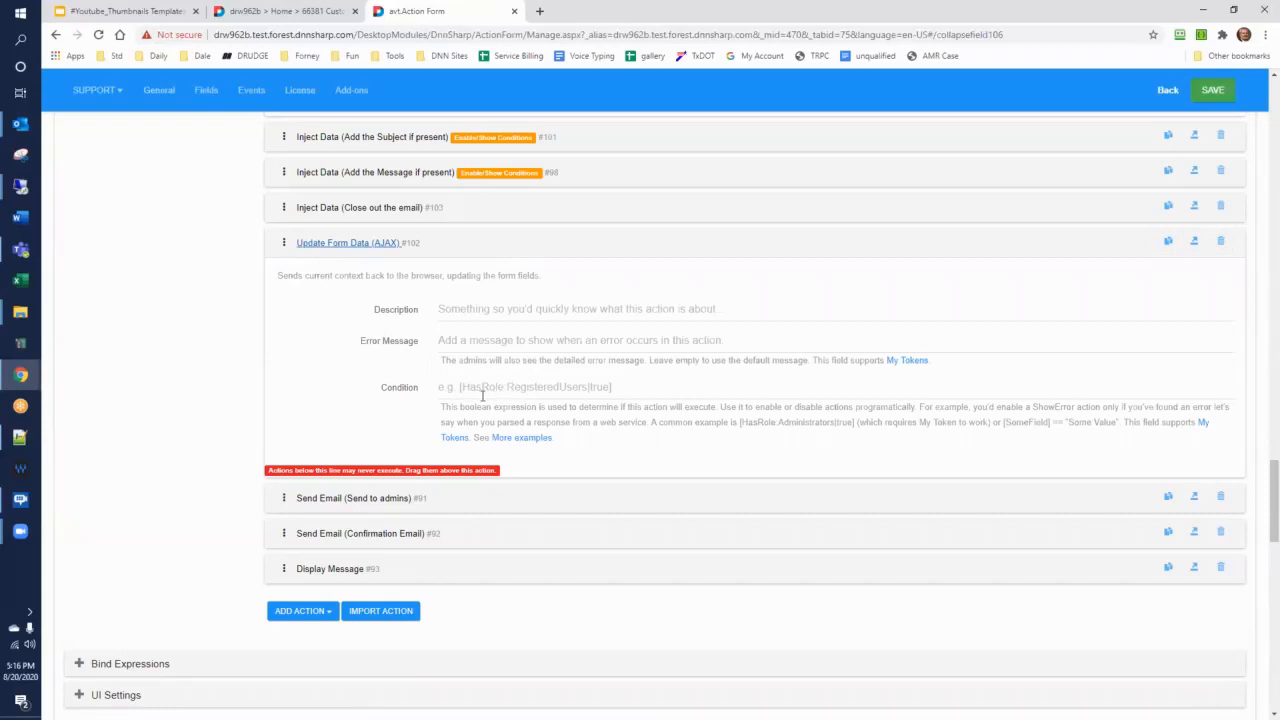
Save the form configuration and reload the 66381 Custom-Email page that shows the form
{"action": "left_click", "coordinate": [1212, 90]}
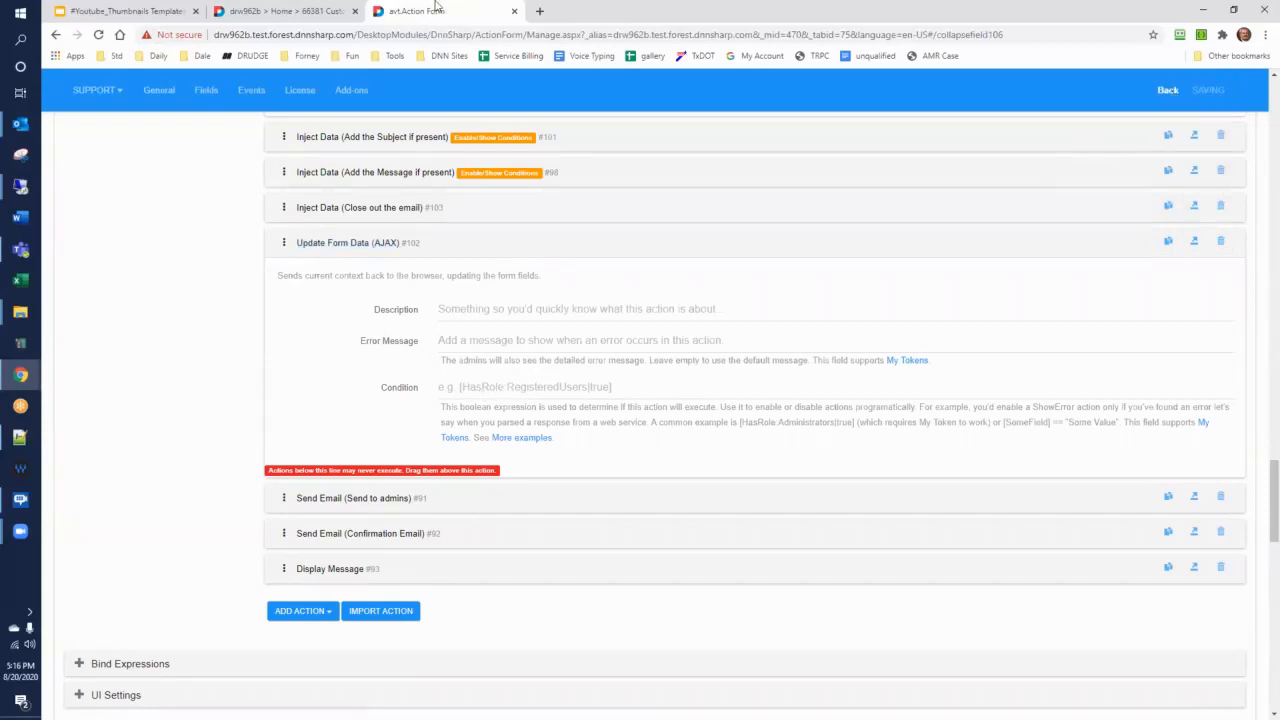
{"action": "left_click", "coordinate": [295, 18]}
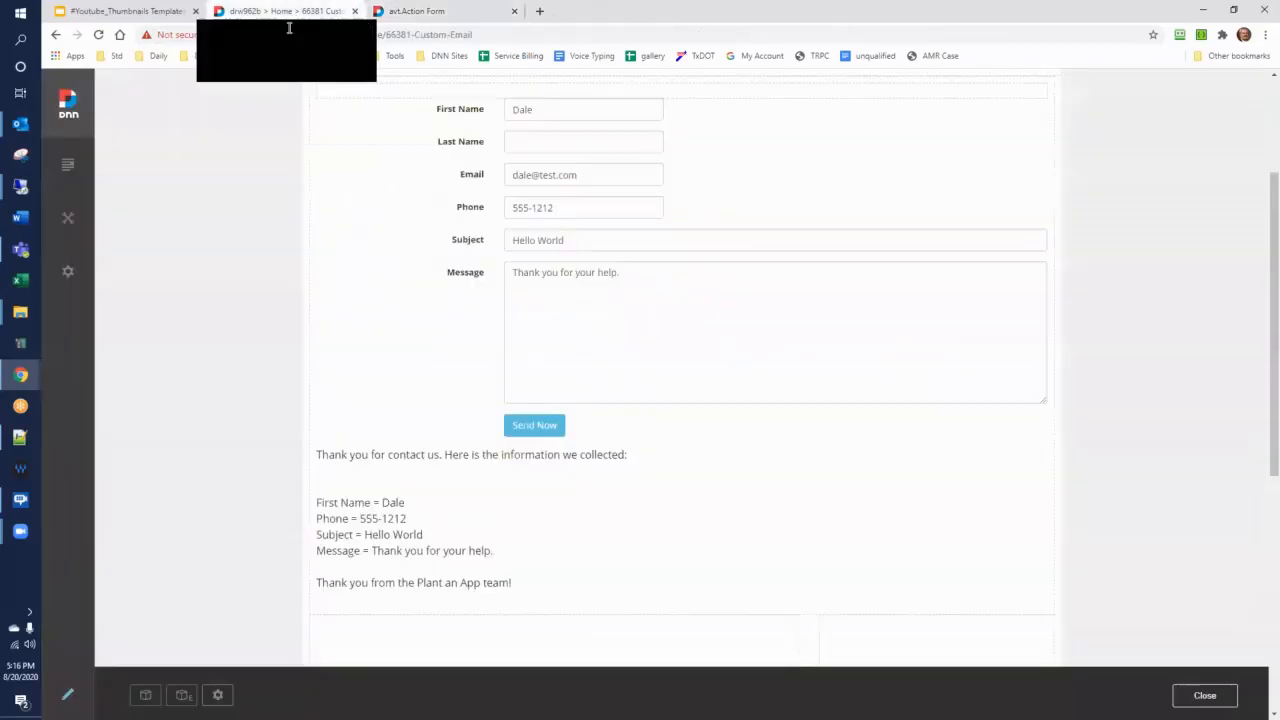
{"action": "left_click", "coordinate": [98, 34]}
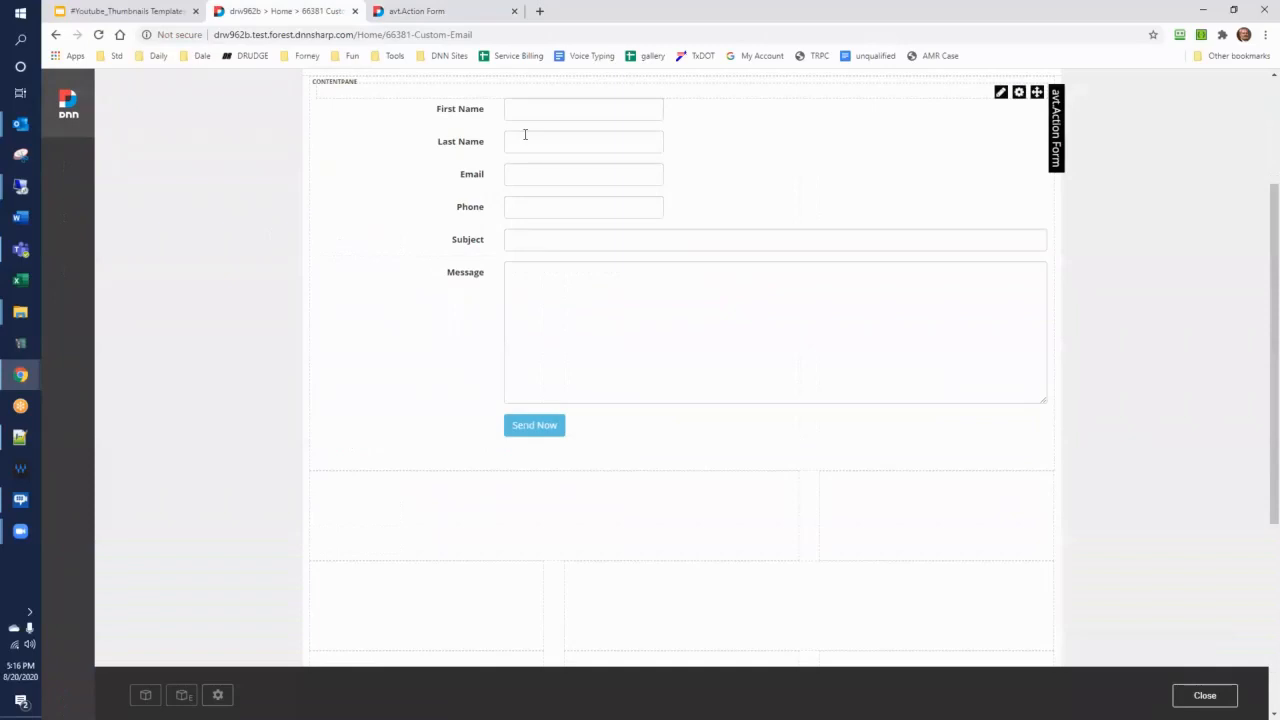
Enter a first name, last name and e-mail address, leave phone, subject and message empty, and submit the form
{"action": "left_click", "coordinate": [530, 113]}
{"action": "key", "text": "Tab"}
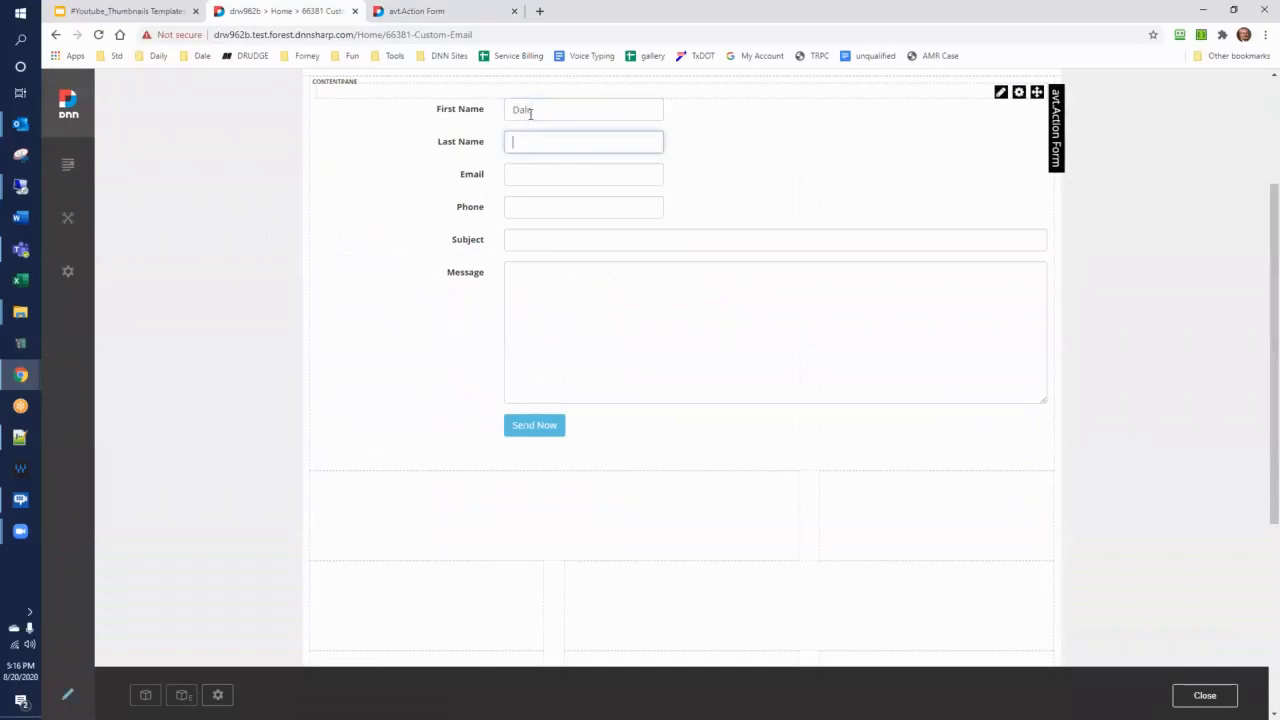
{"action": "key", "text": "Tab"}
{"action": "type", "text": "dale@test.com"}
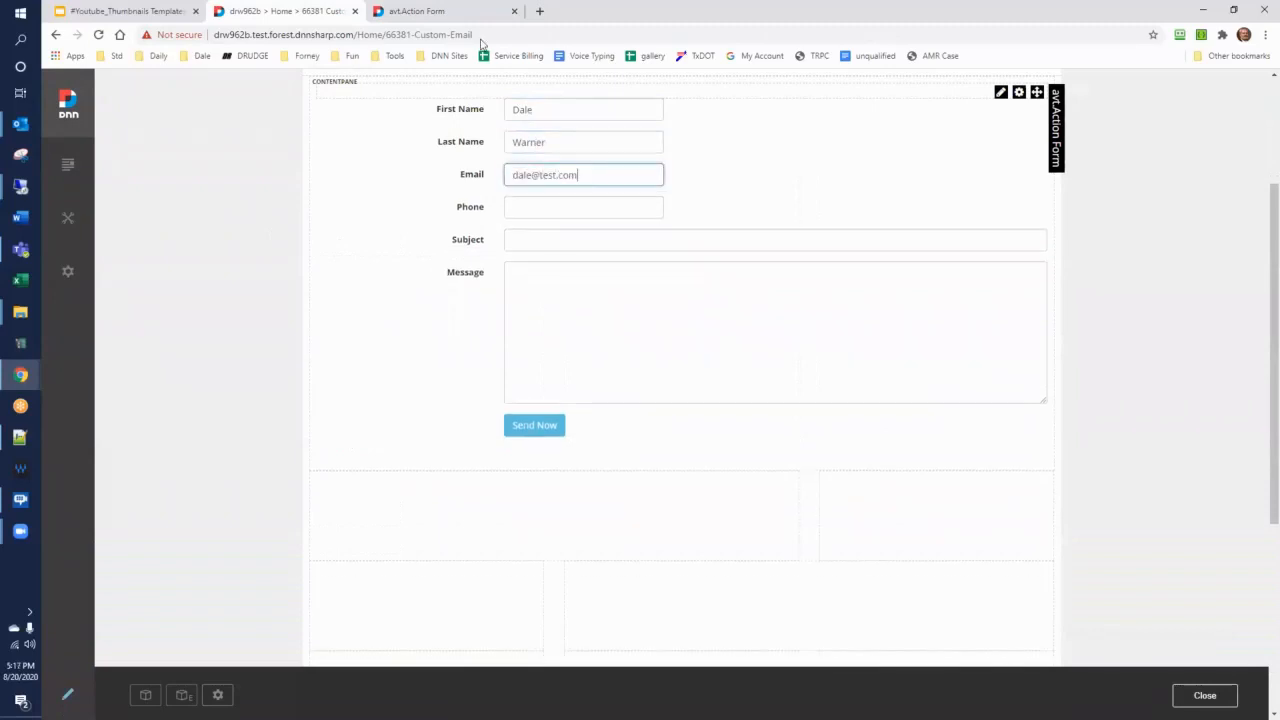
{"action": "left_click", "coordinate": [526, 428]}
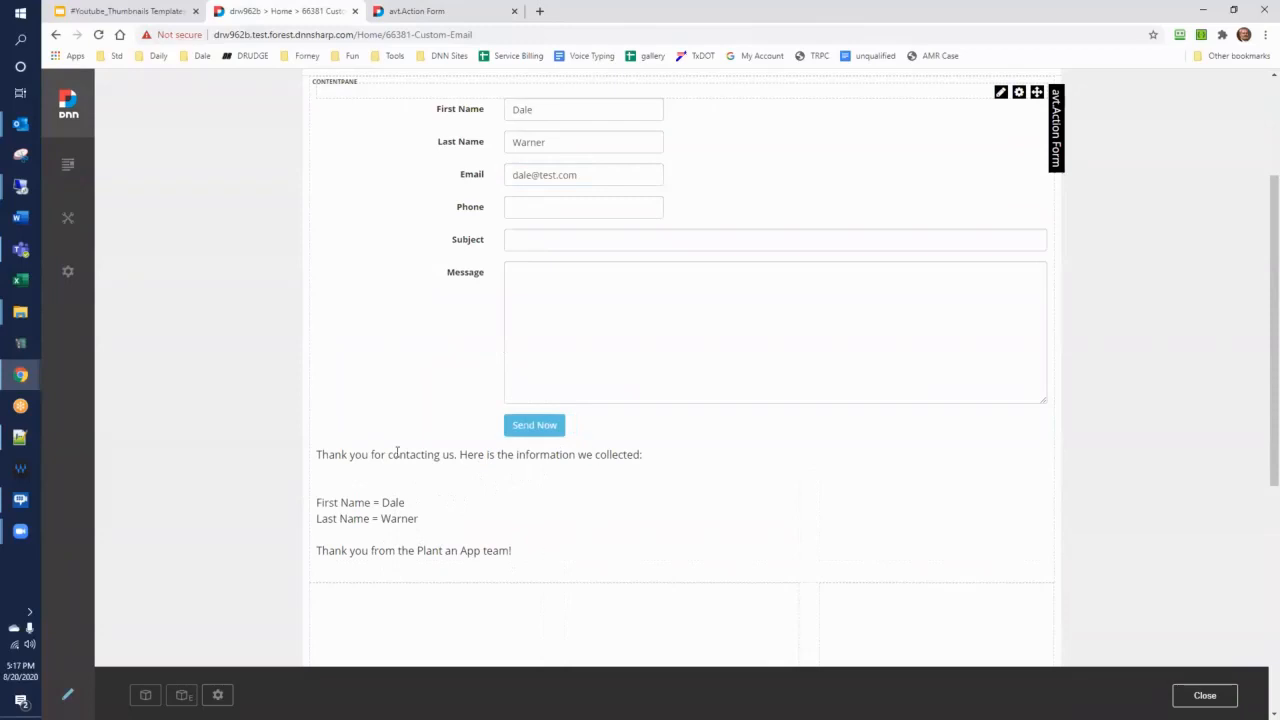
Return to the form configuration and delete the Update Form Data (AJAX) action from the SendNow button's click handler
{"action": "left_click", "coordinate": [447, 10]}
{"action": "scroll", "coordinate": [350, 287], "scroll_direction": "down", "scroll_amount": 3}
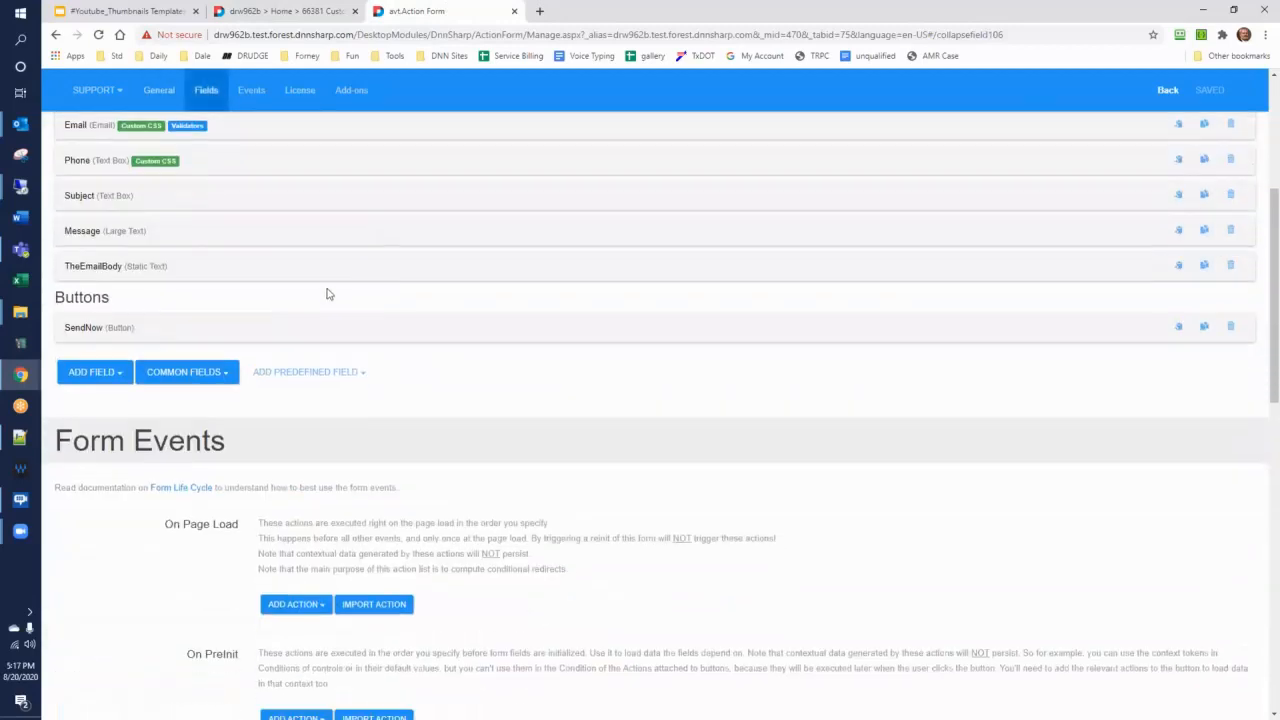
{"action": "left_click", "coordinate": [82, 328]}
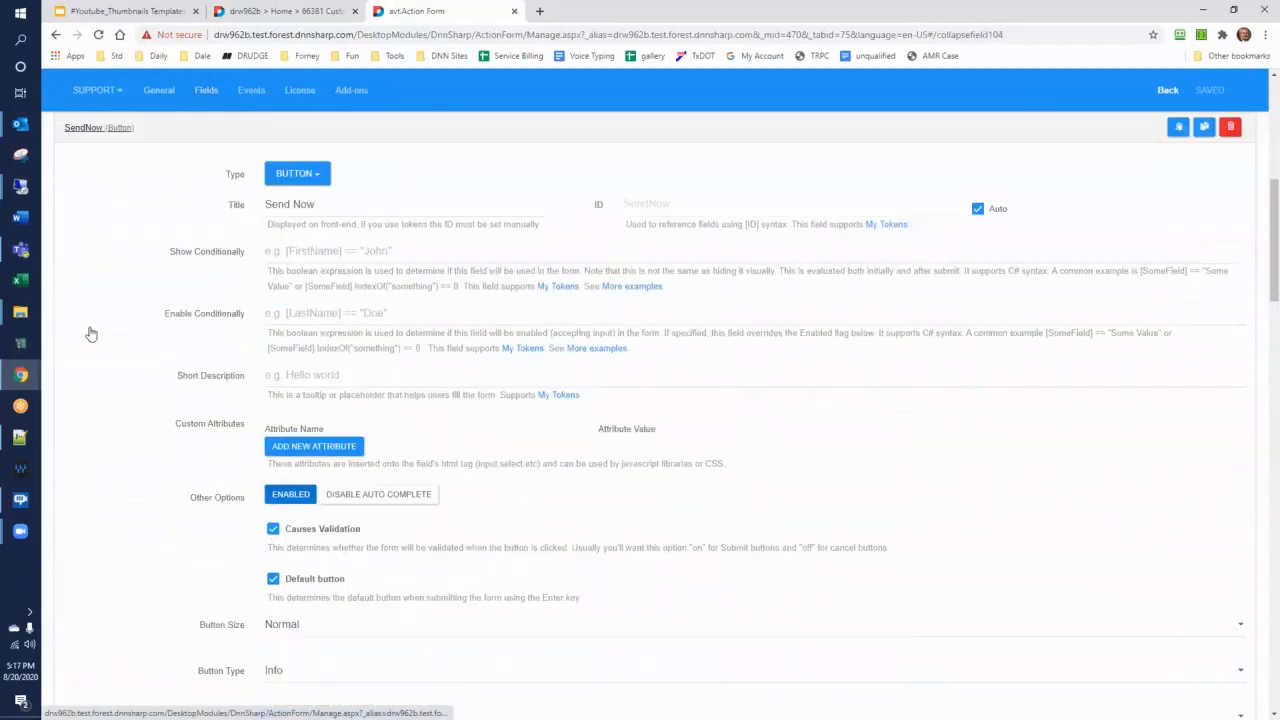
{"action": "scroll", "coordinate": [92, 332], "scroll_direction": "down", "scroll_amount": 10}
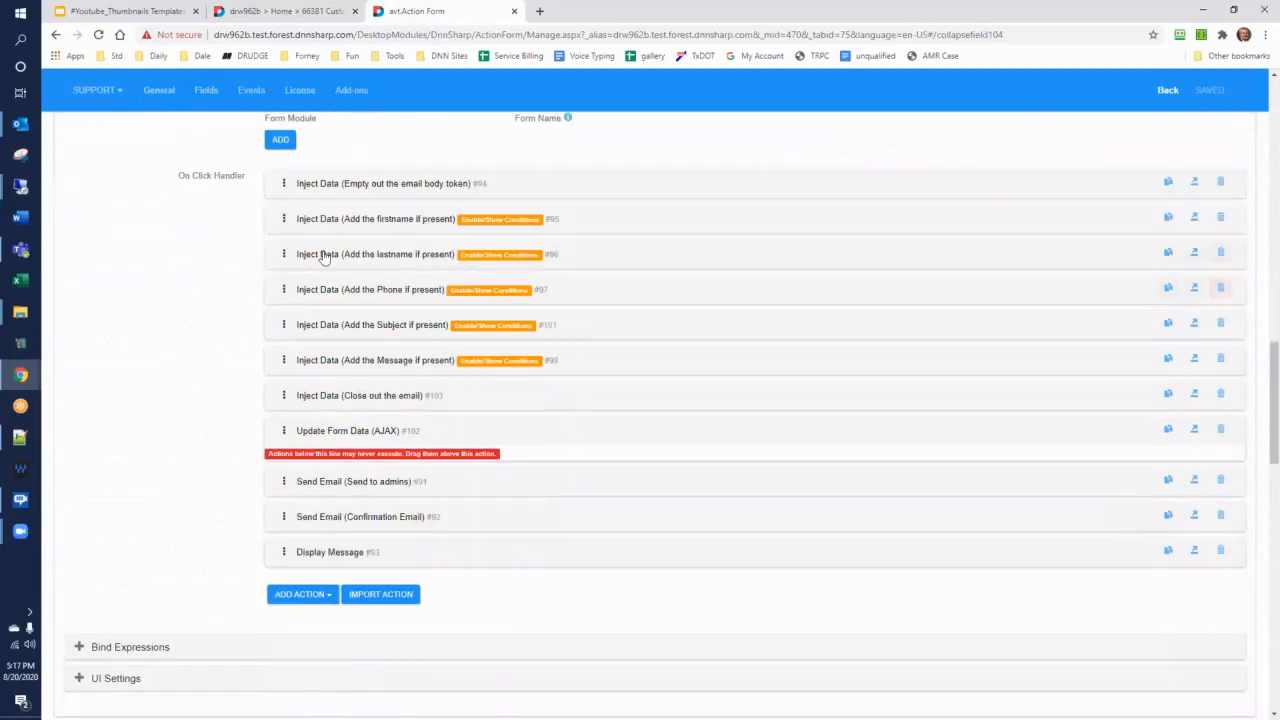
{"action": "left_click", "coordinate": [1220, 430]}
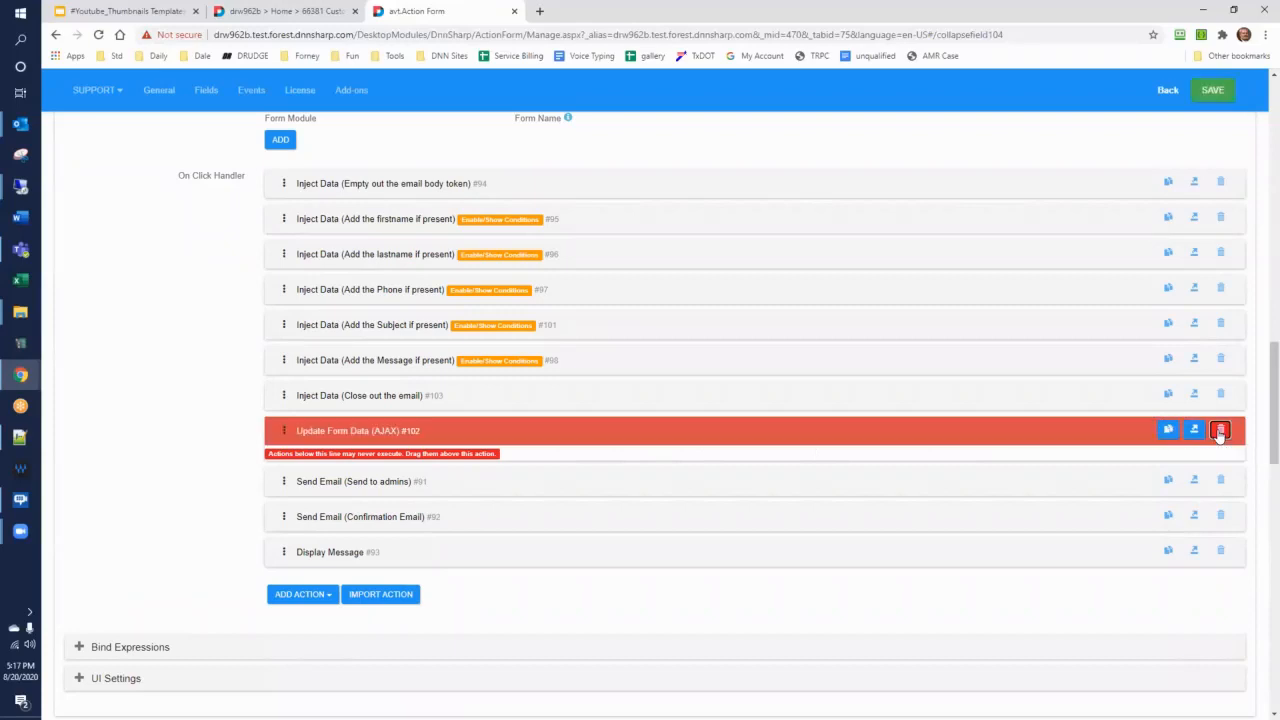
Examine the recipient, subject and body tokens of the Send Email (Send to admins) action
{"action": "scroll", "coordinate": [267, 408], "scroll_direction": "down", "scroll_amount": 1}
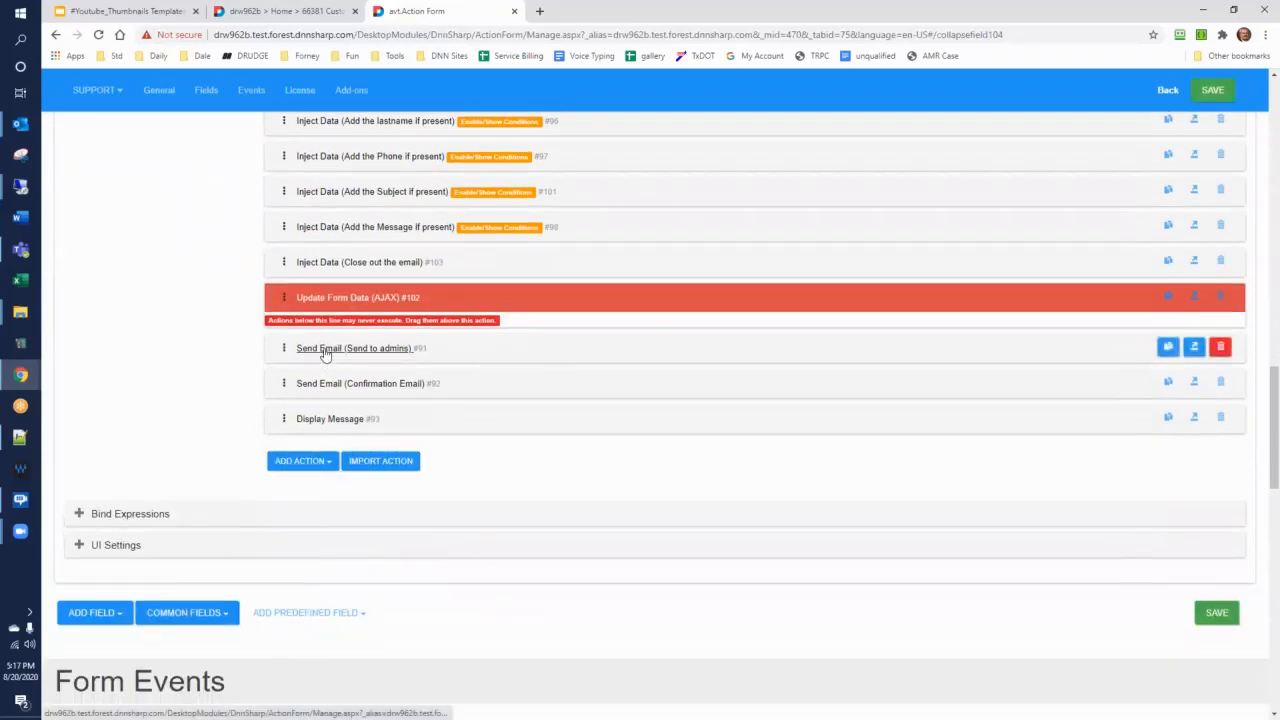
{"action": "left_click", "coordinate": [323, 346]}
{"action": "scroll", "coordinate": [317, 360], "scroll_direction": "down", "scroll_amount": 1}
{"action": "scroll", "coordinate": [316, 364], "scroll_direction": "down", "scroll_amount": 2}
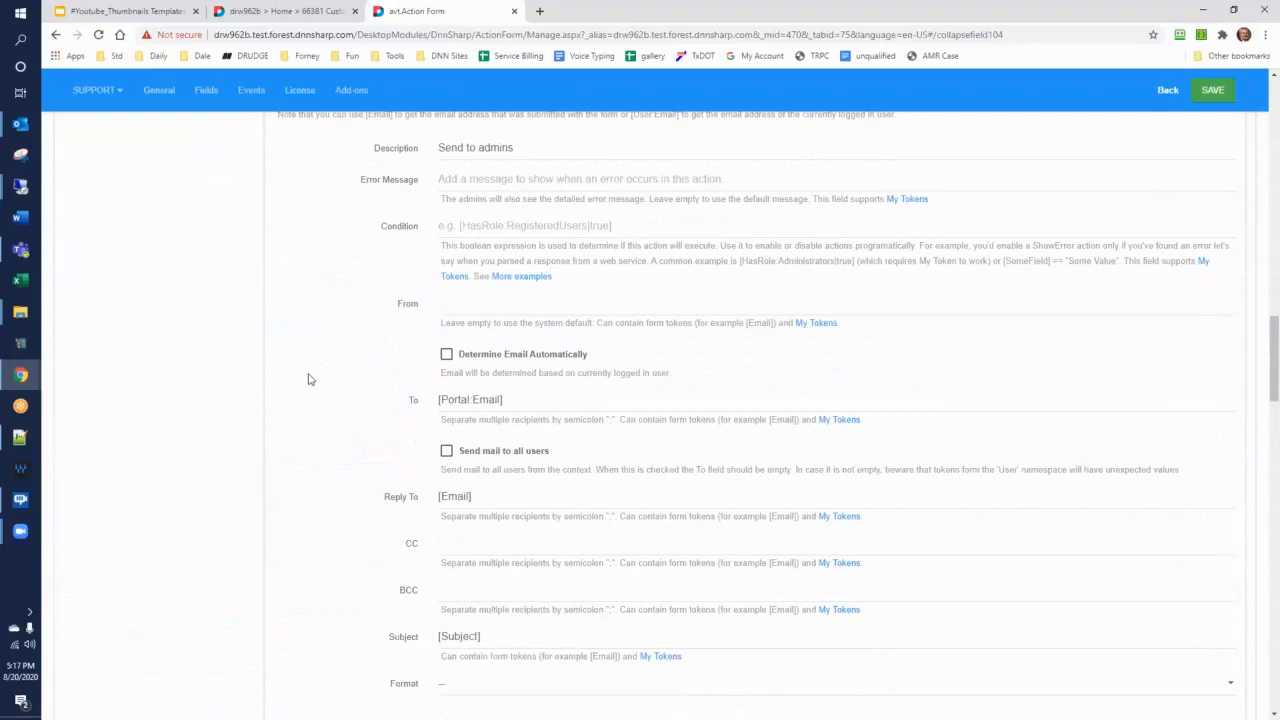
{"action": "scroll", "coordinate": [309, 380], "scroll_direction": "down", "scroll_amount": 3}
{"action": "scroll", "coordinate": [310, 415], "scroll_direction": "down", "scroll_amount": 1}
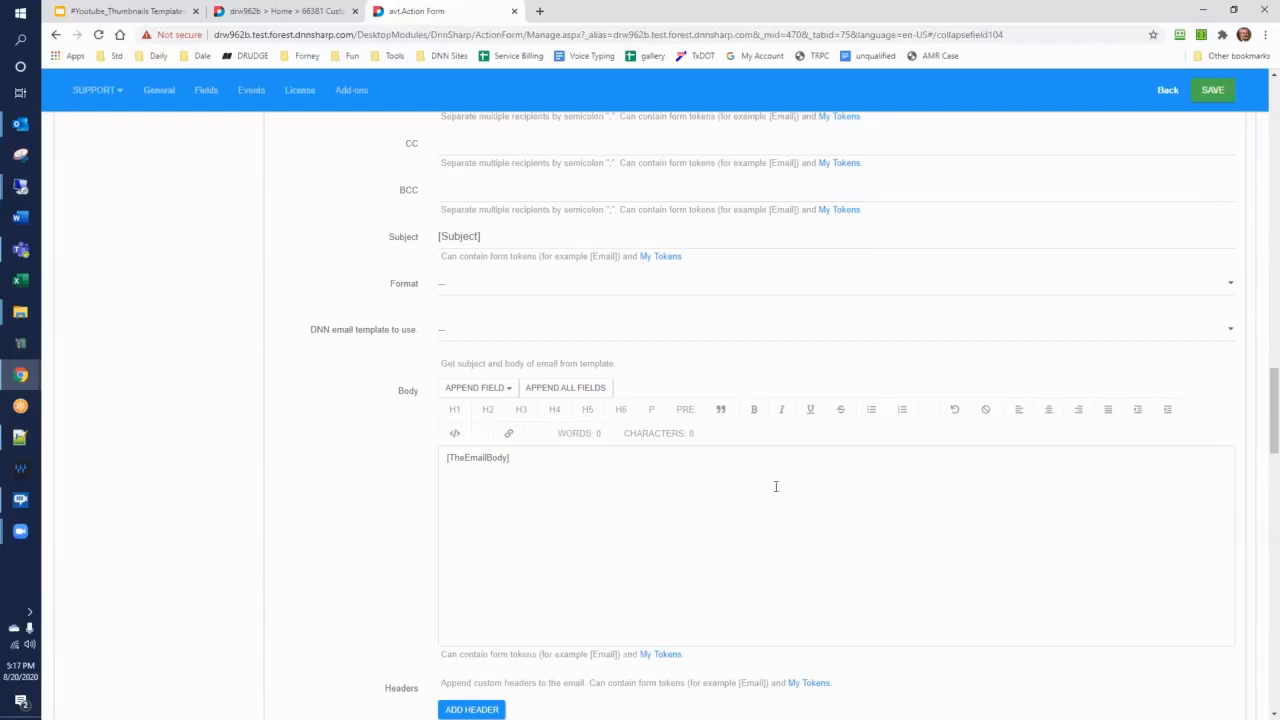
Change the type of the TheEmailBody field to Hidden Field with Custom Value
{"action": "left_click_drag", "start_coordinate": [1268, 452], "coordinate": [1254, 170]}
{"action": "left_click", "coordinate": [91, 500]}
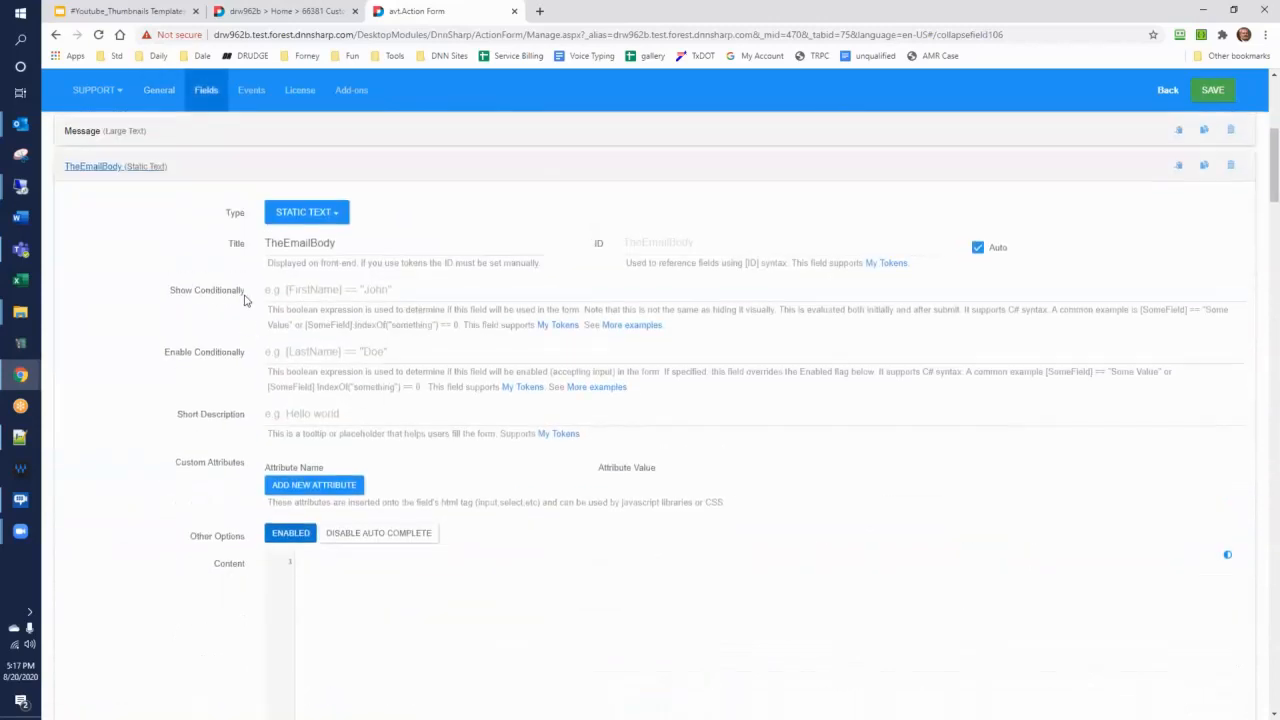
{"action": "left_click", "coordinate": [304, 212]}
{"action": "mouse_move", "coordinate": [297, 360]}
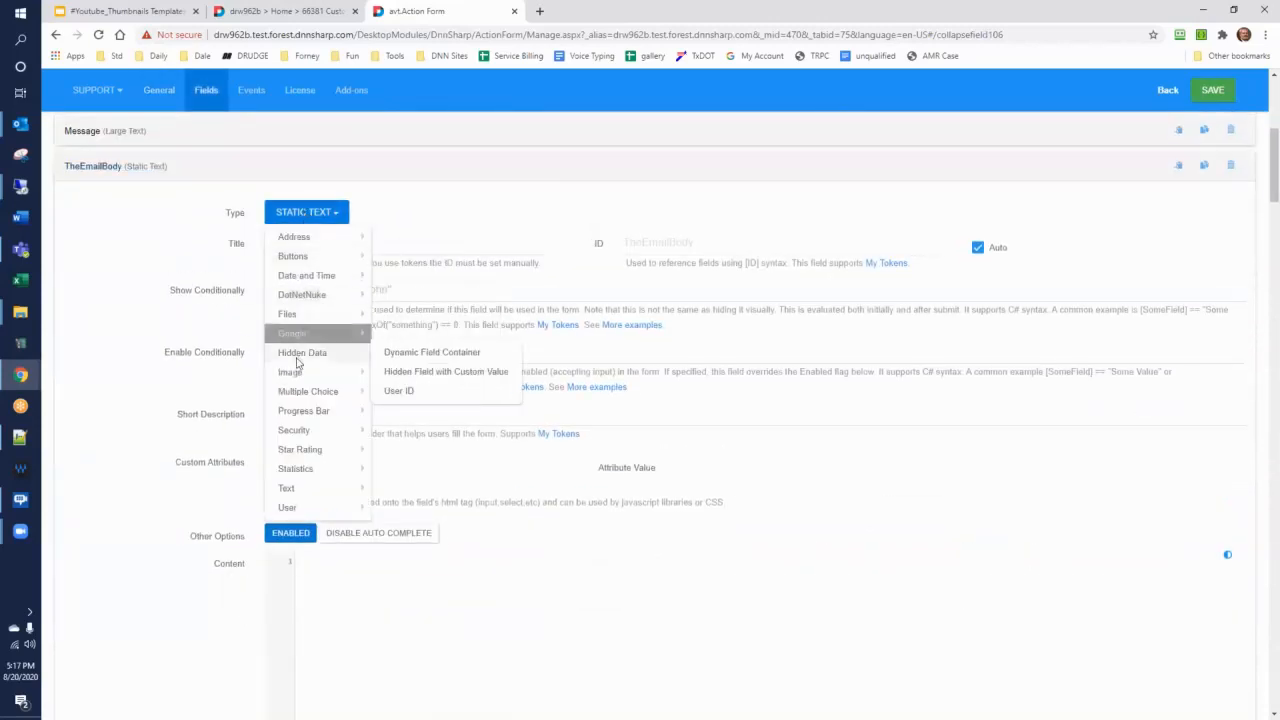
{"action": "left_click", "coordinate": [415, 373]}
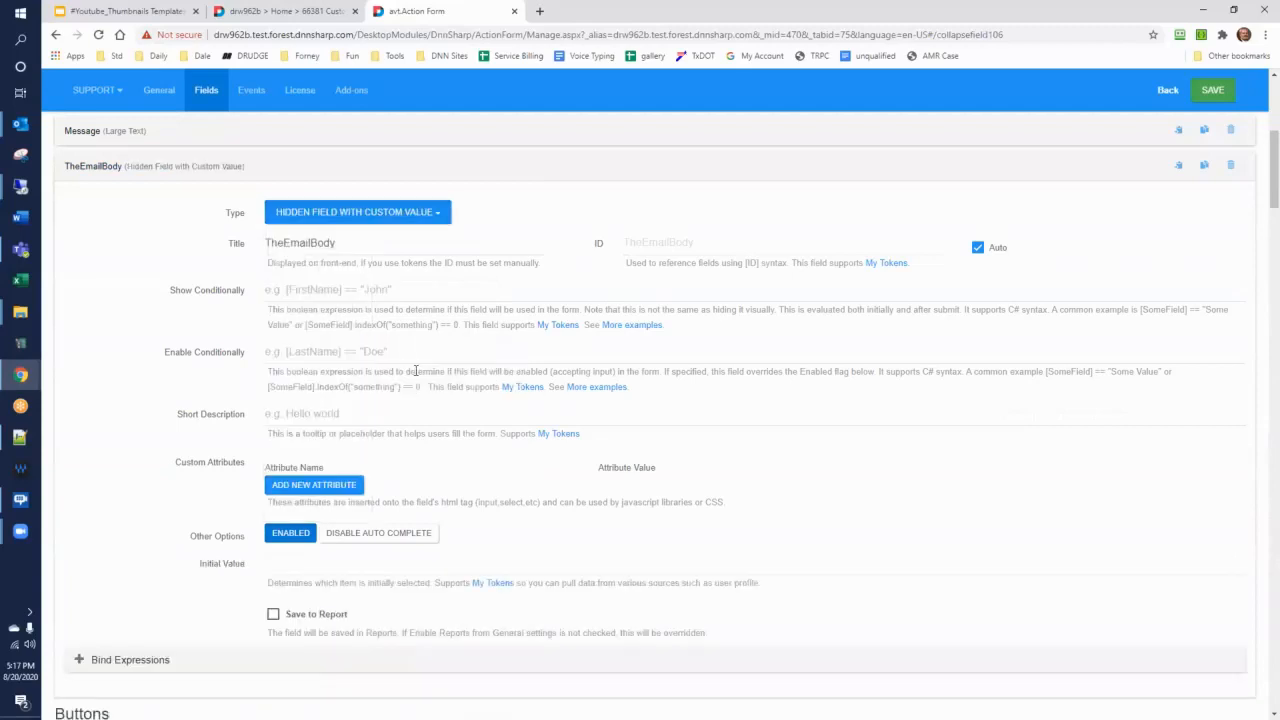
Save the changed form configuration and reload the form's page to load the hidden email body field
{"action": "left_click", "coordinate": [1222, 91]}
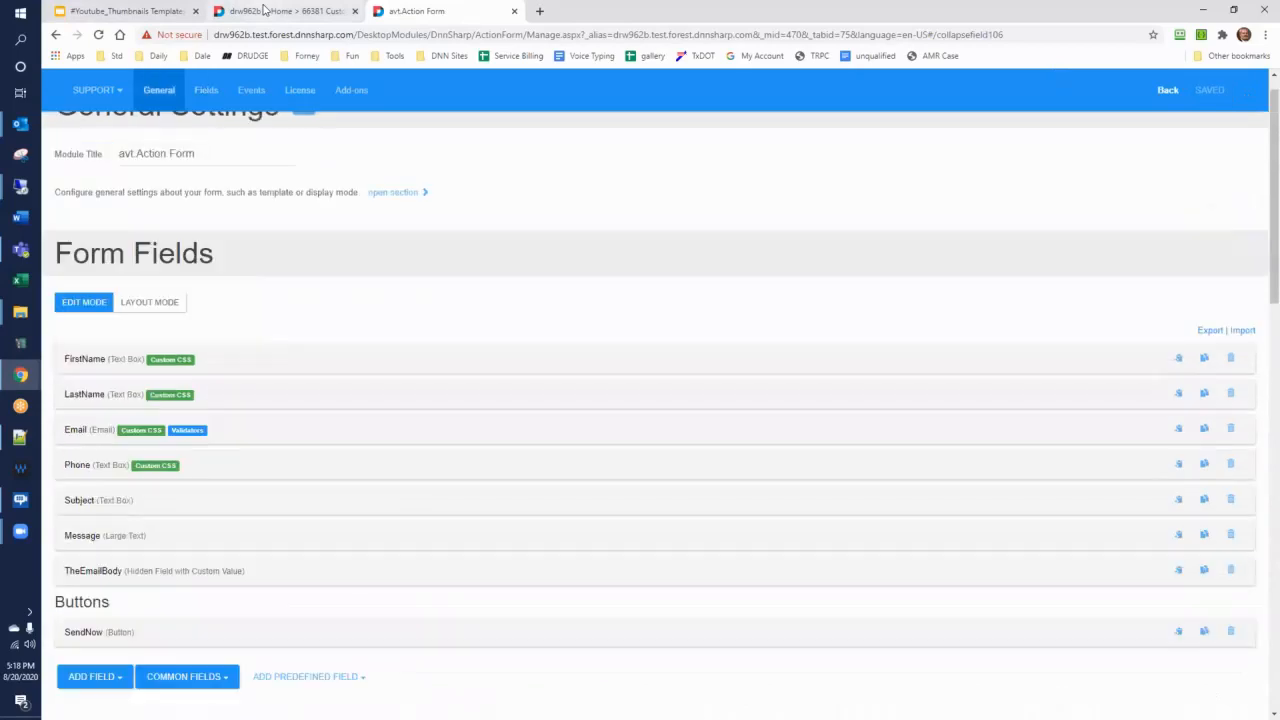
{"action": "left_click", "coordinate": [265, 11]}
{"action": "left_click", "coordinate": [98, 36]}
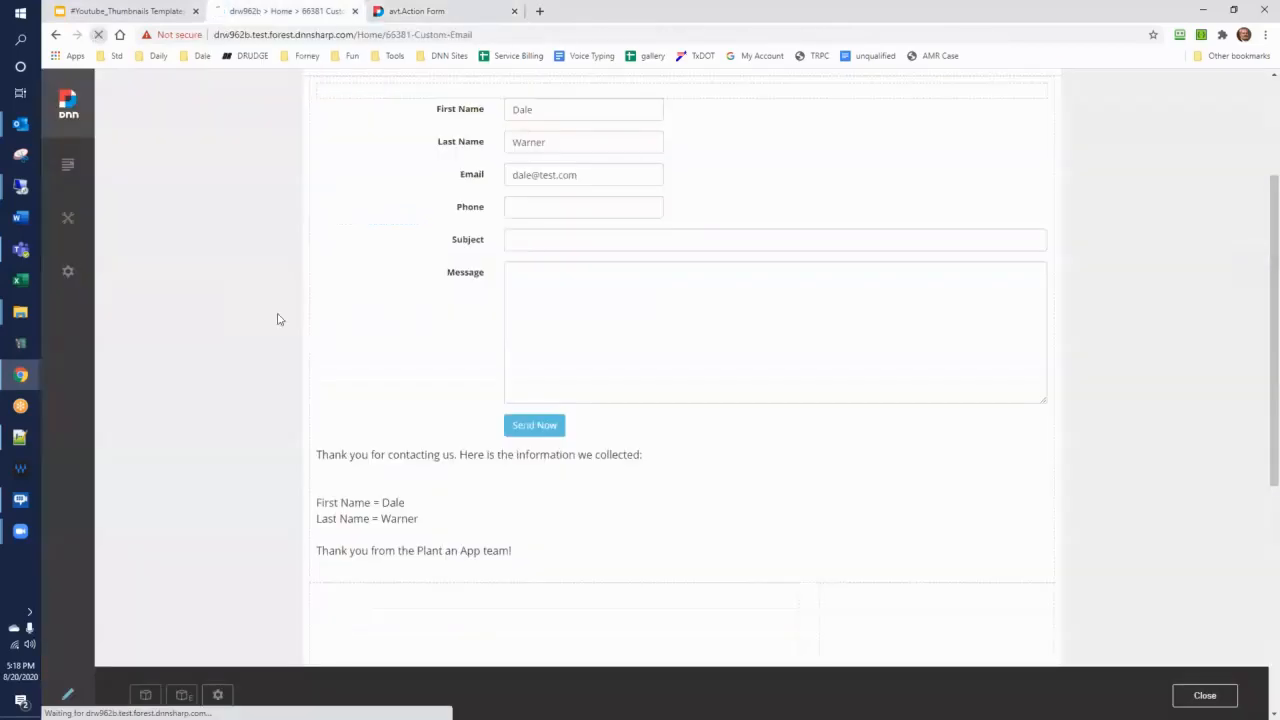